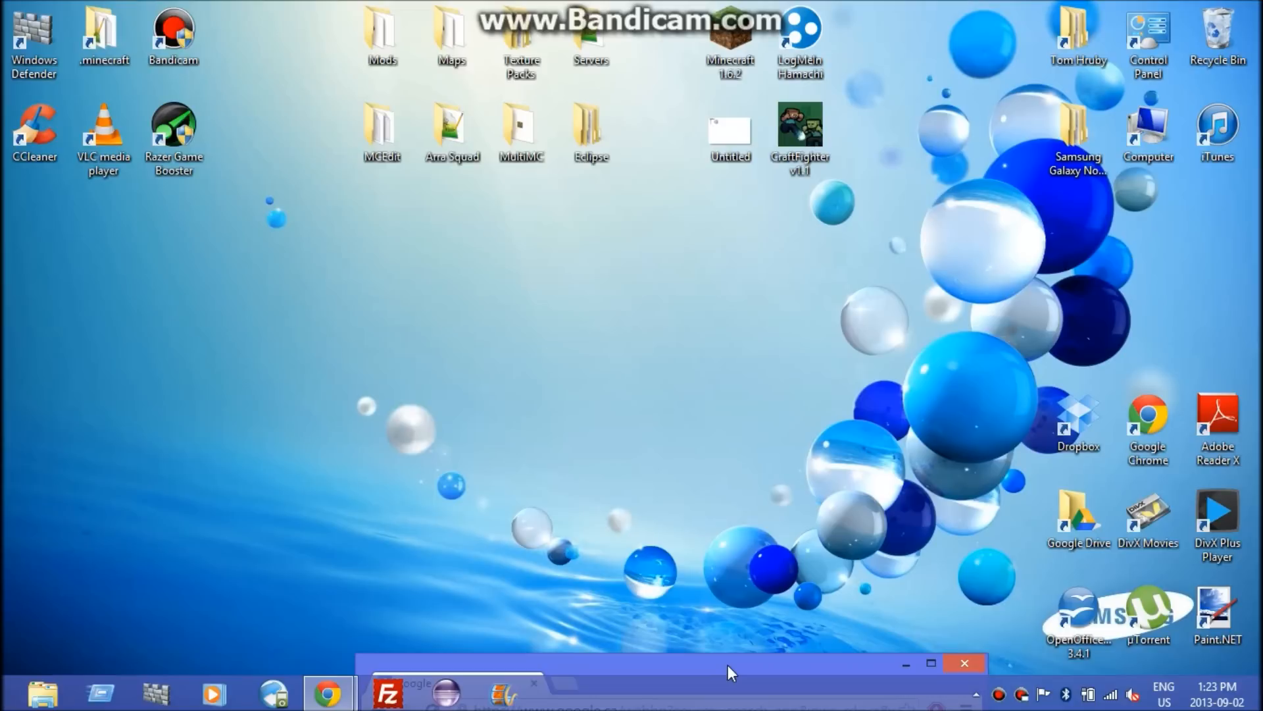
Maximise the Chrome window showing Google to fill the whole screen
left_click_drag(738, 659, 592, 2)
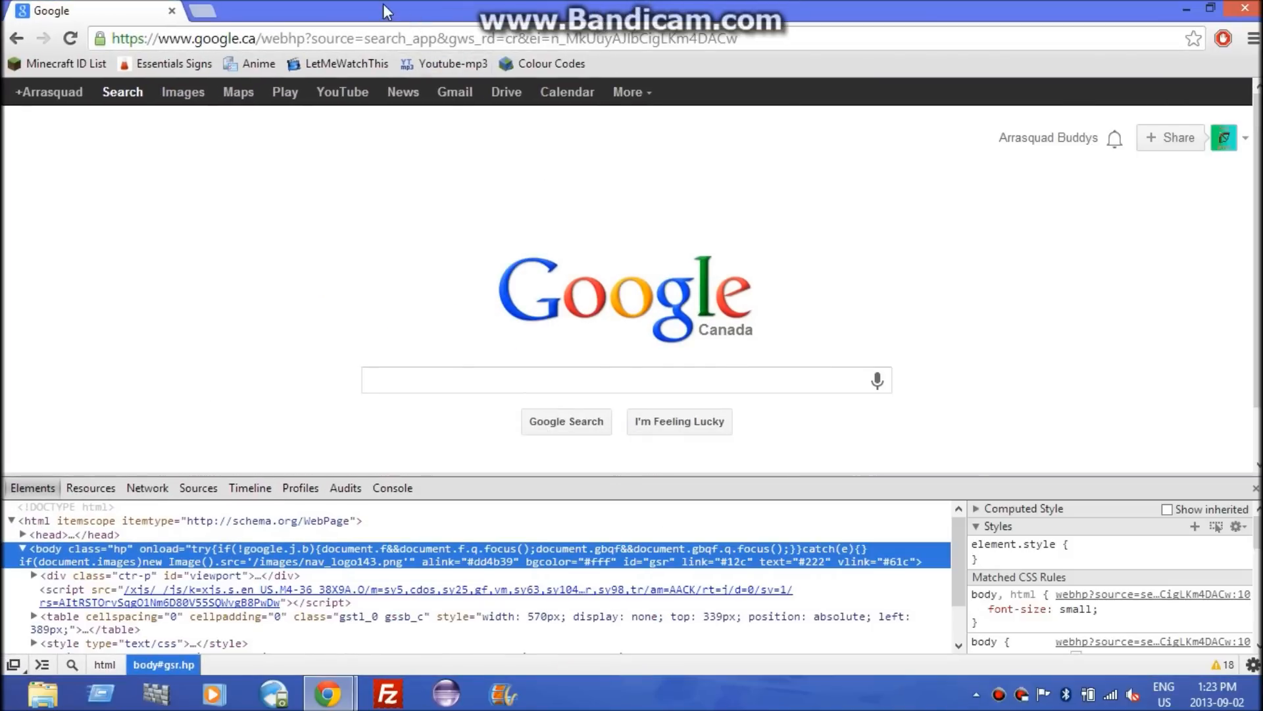
Go to biz.nf, close the developer tools and log in to the hosting control panel
left_click(223, 39)
type("b")
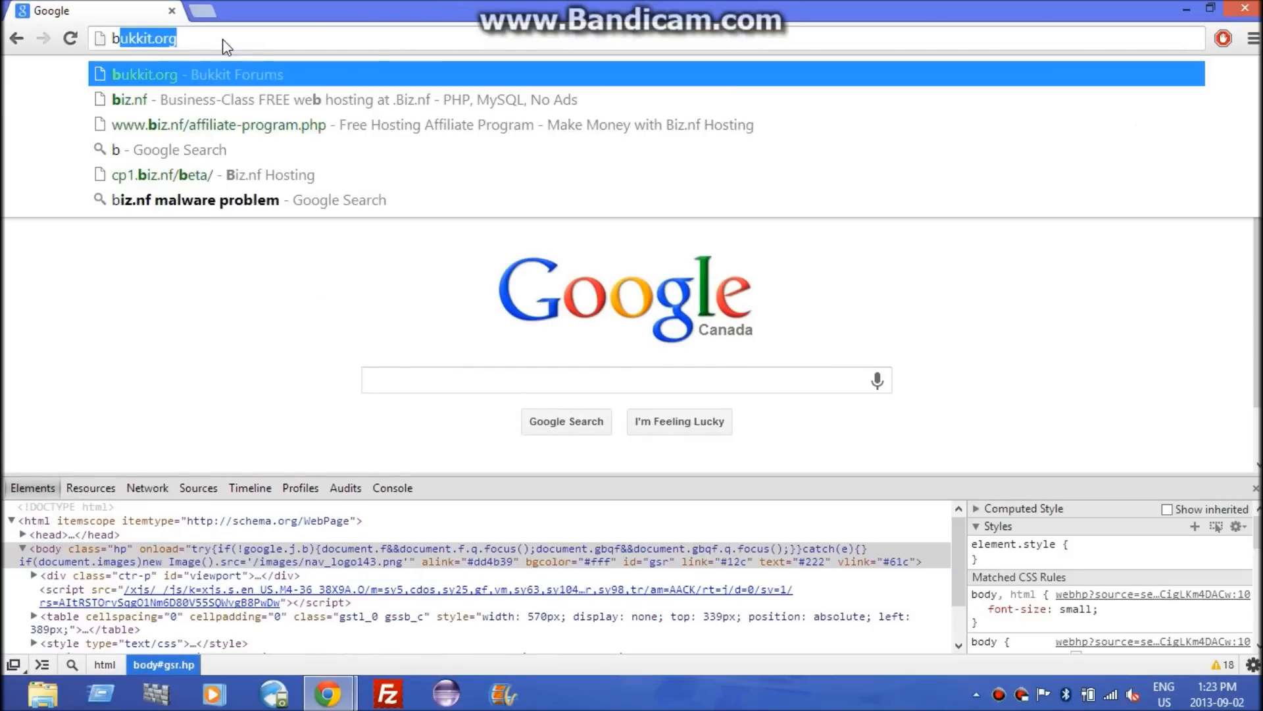
type("iz.")
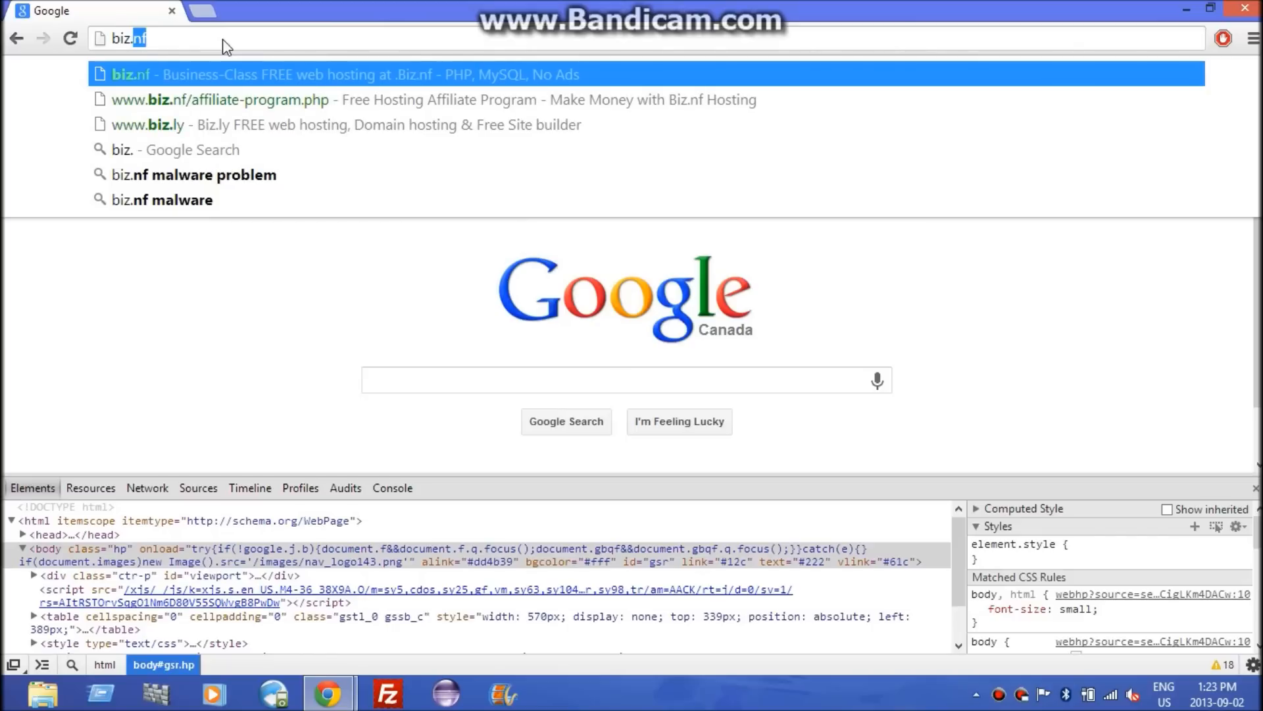
type("nf")
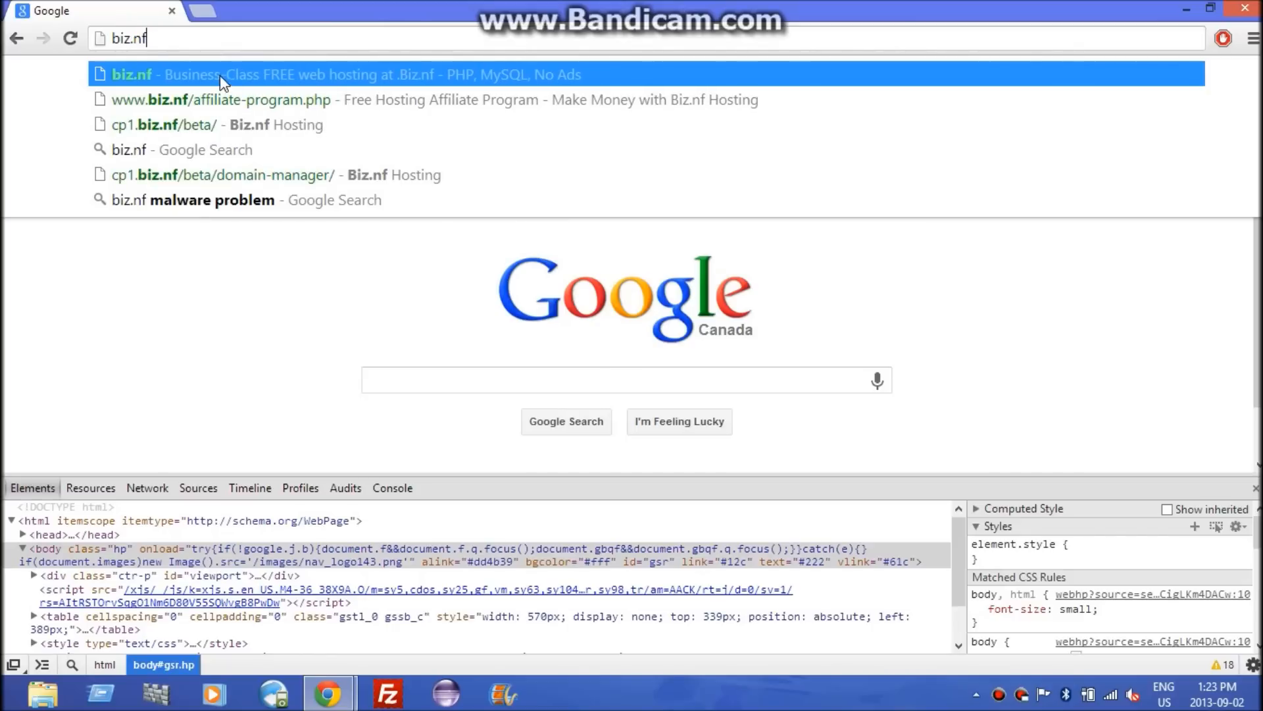
key("Return")
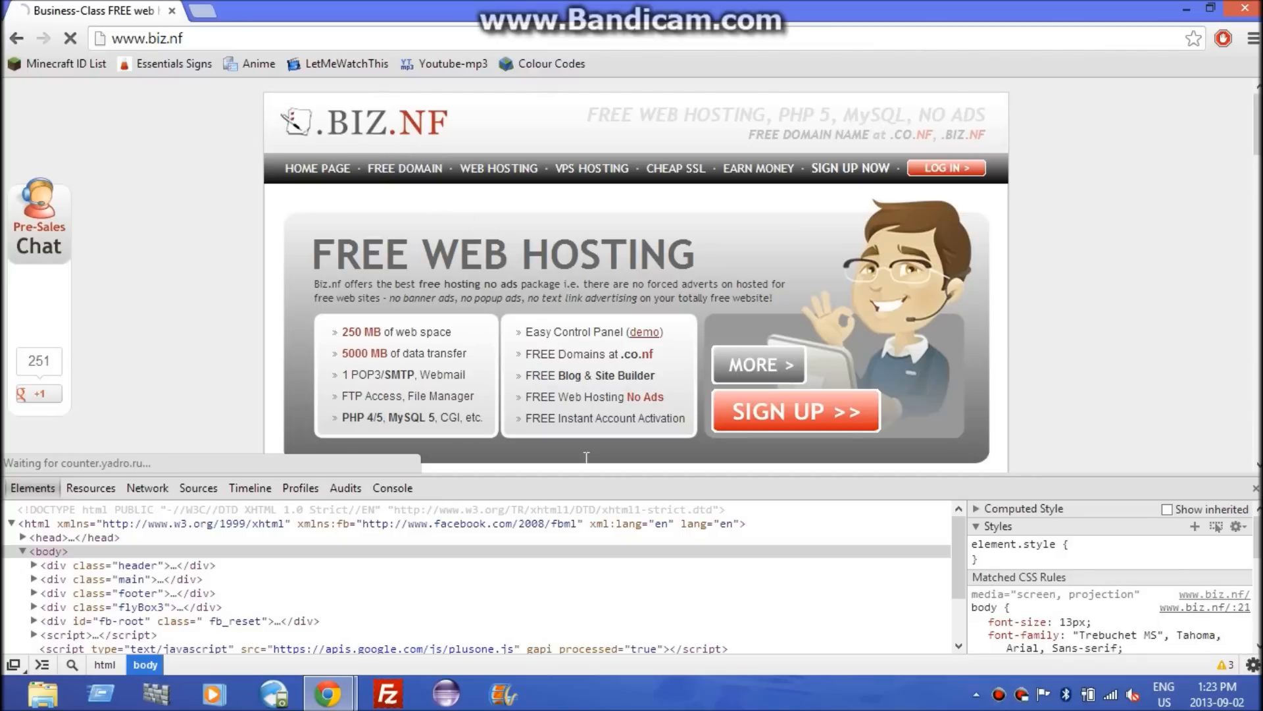
left_click(1253, 489)
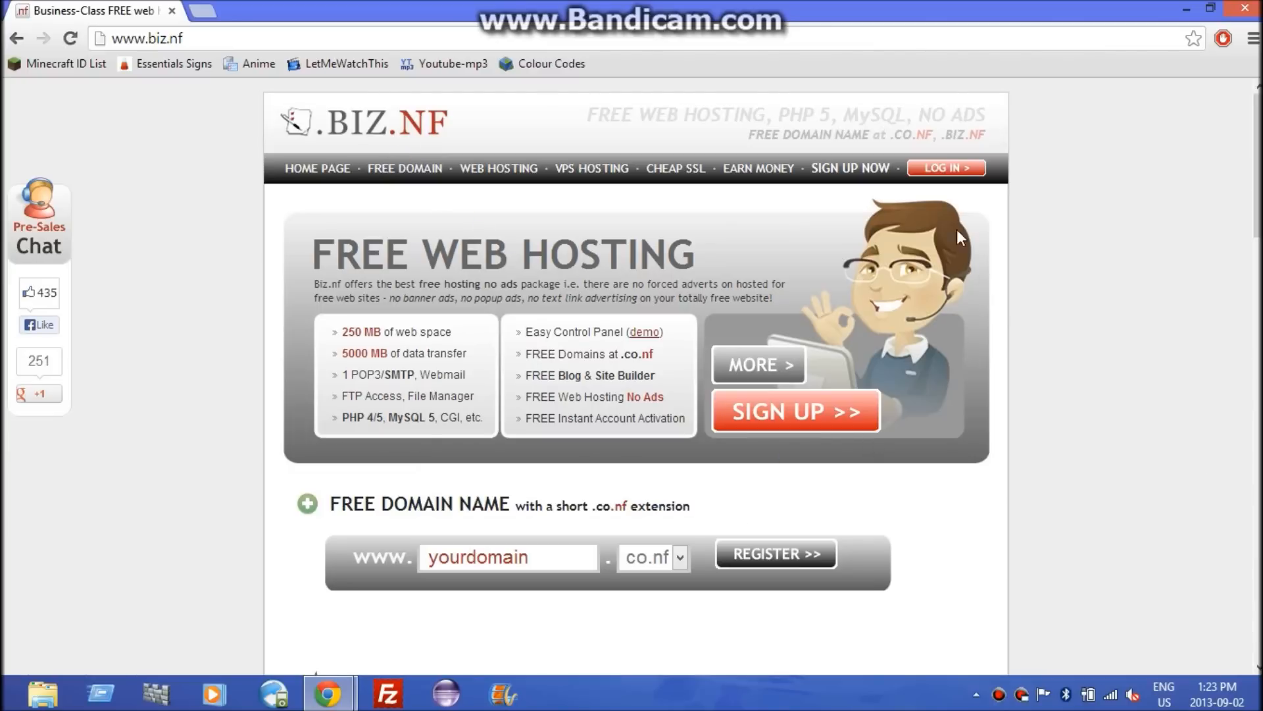
left_click(946, 170)
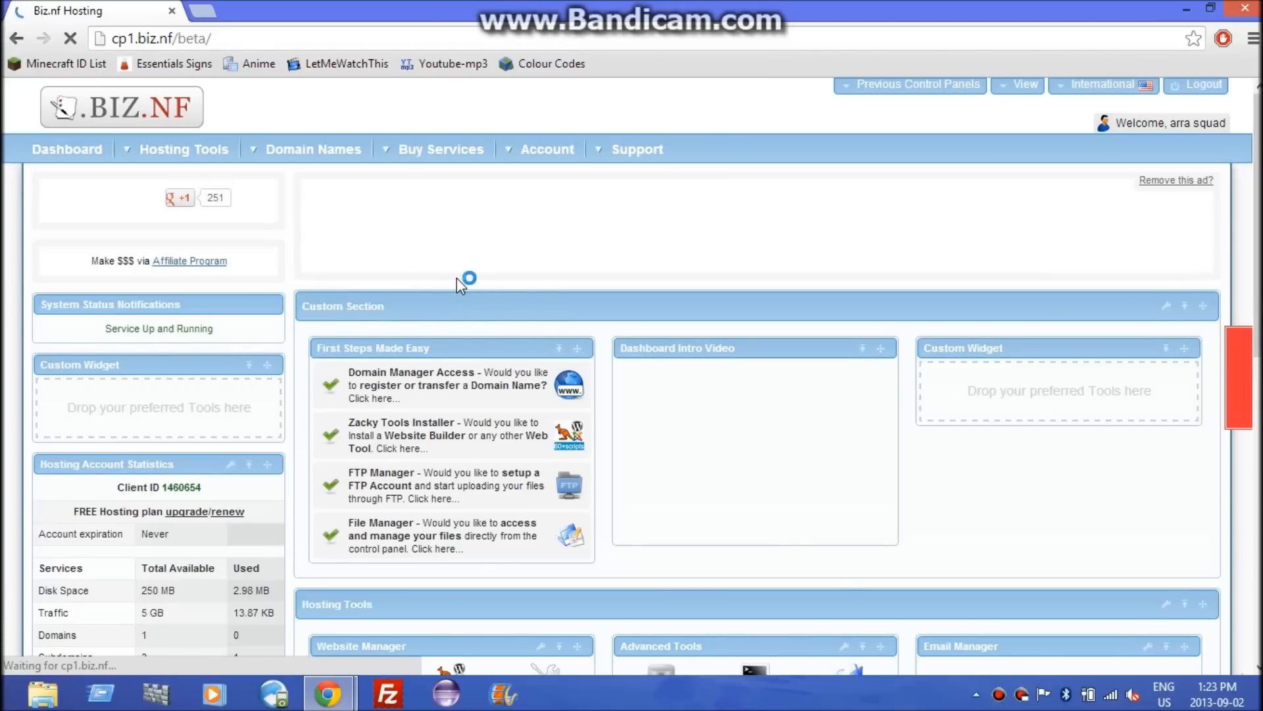
scroll(457, 277, "down", 3)
scroll(458, 278, "down", 3)
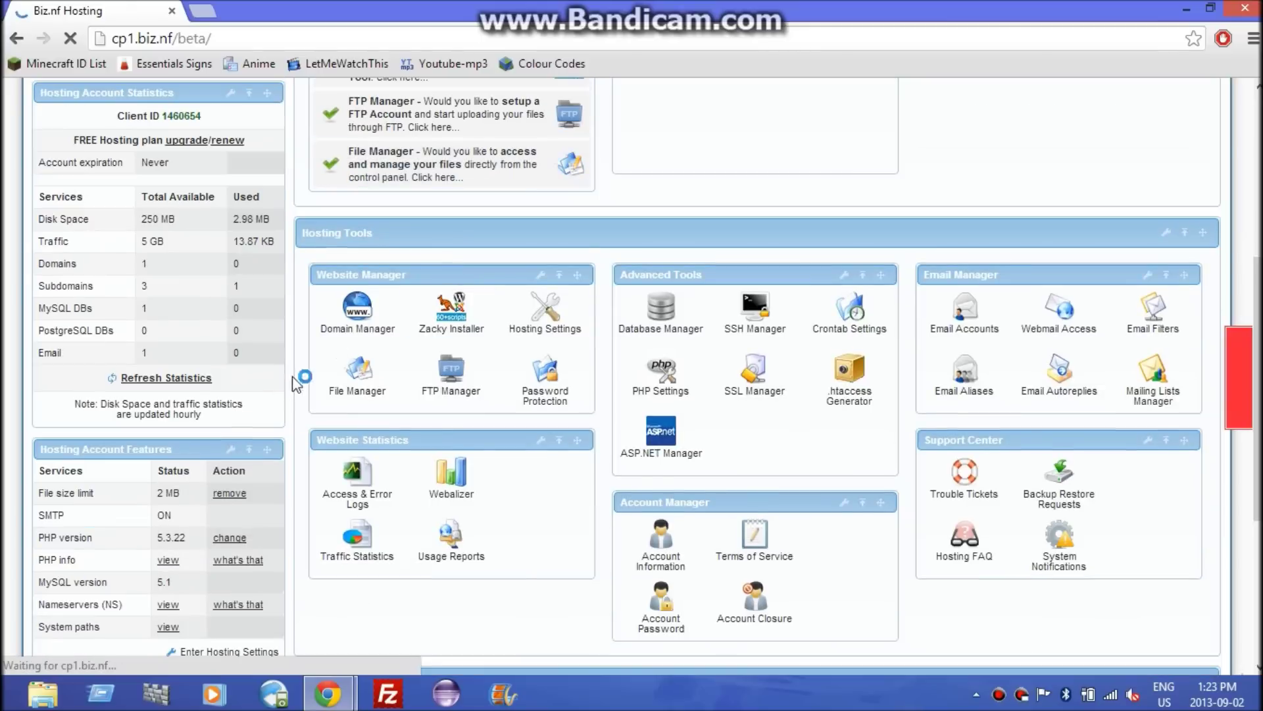
Reach the Domain Manager's Create a Free Subdomain form
left_click(355, 314)
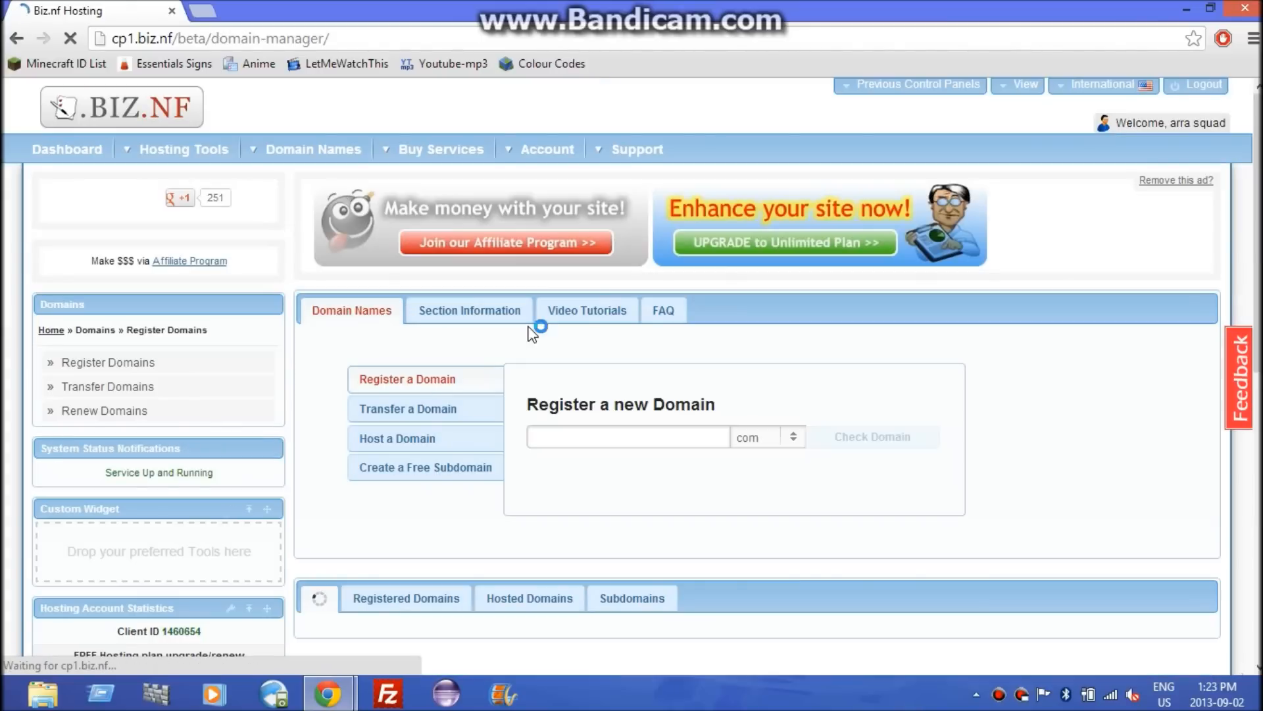
scroll(565, 336, "down", 1)
left_click(525, 373)
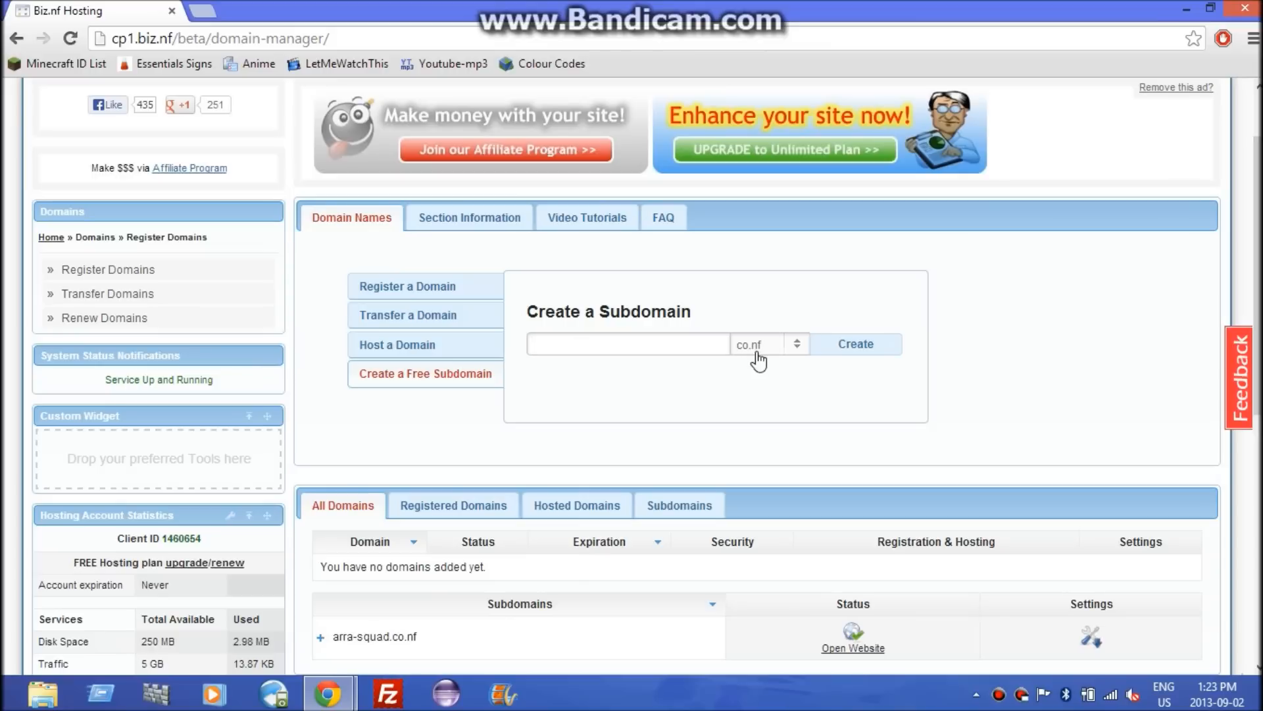
Create the subdomain youtube-test with the co.nf suffix
left_click(789, 348)
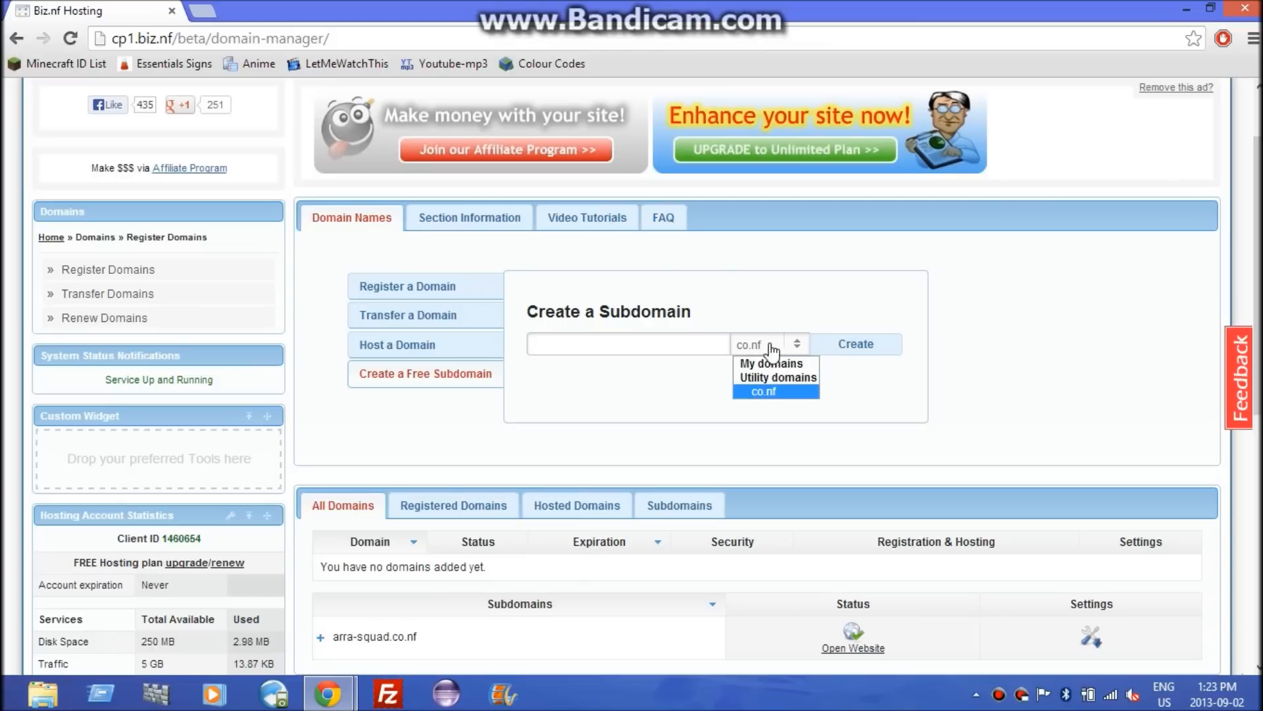
left_click(775, 354)
type("youtube")
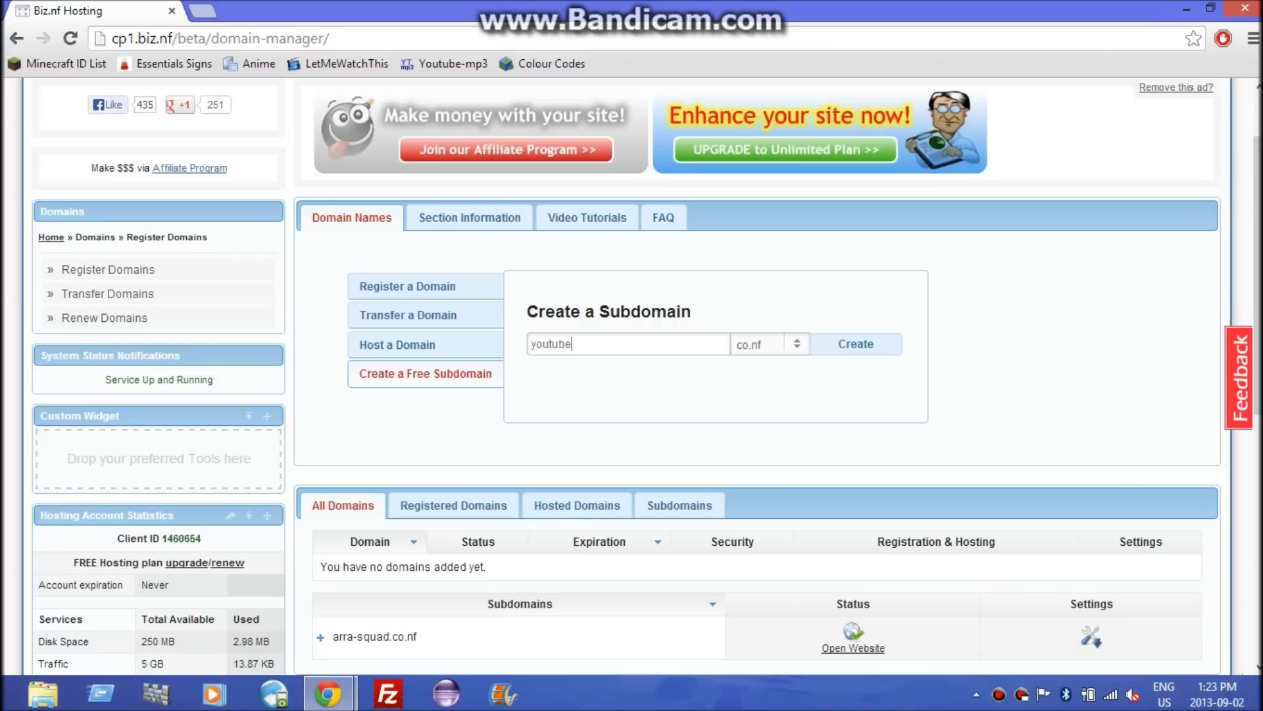
type("-test")
left_click(855, 343)
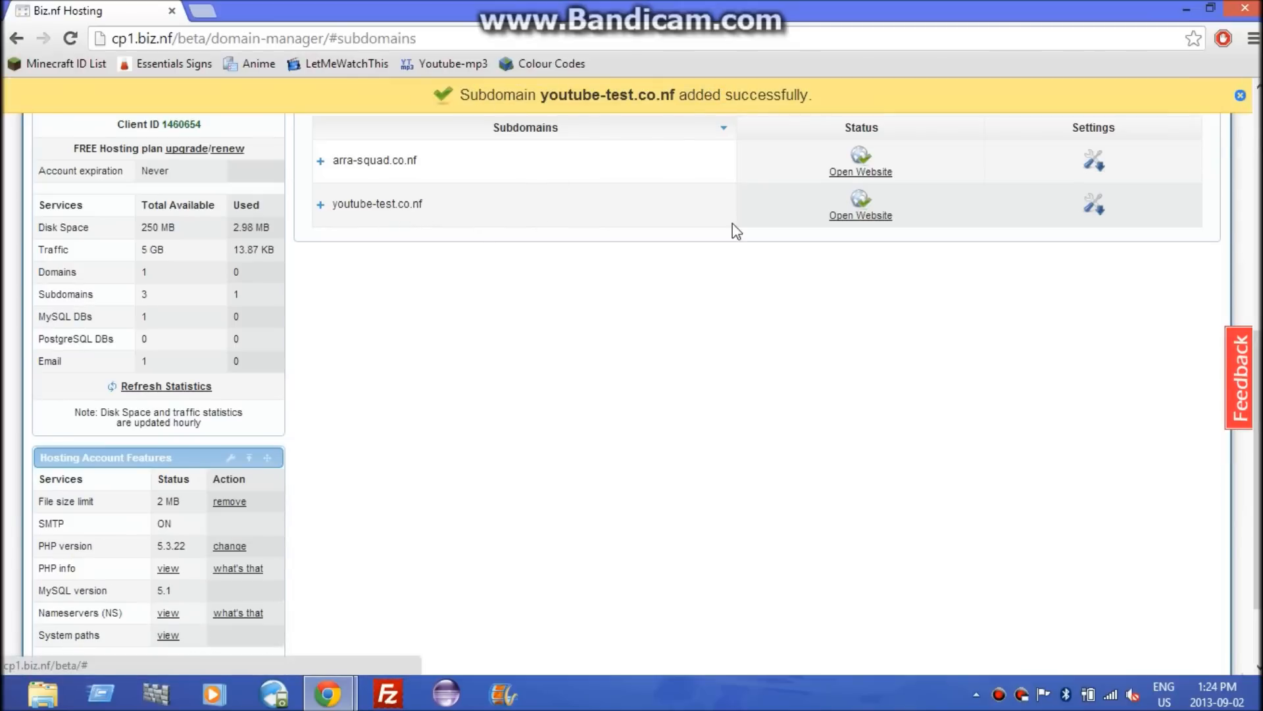
right_click(853, 220)
left_click(929, 229)
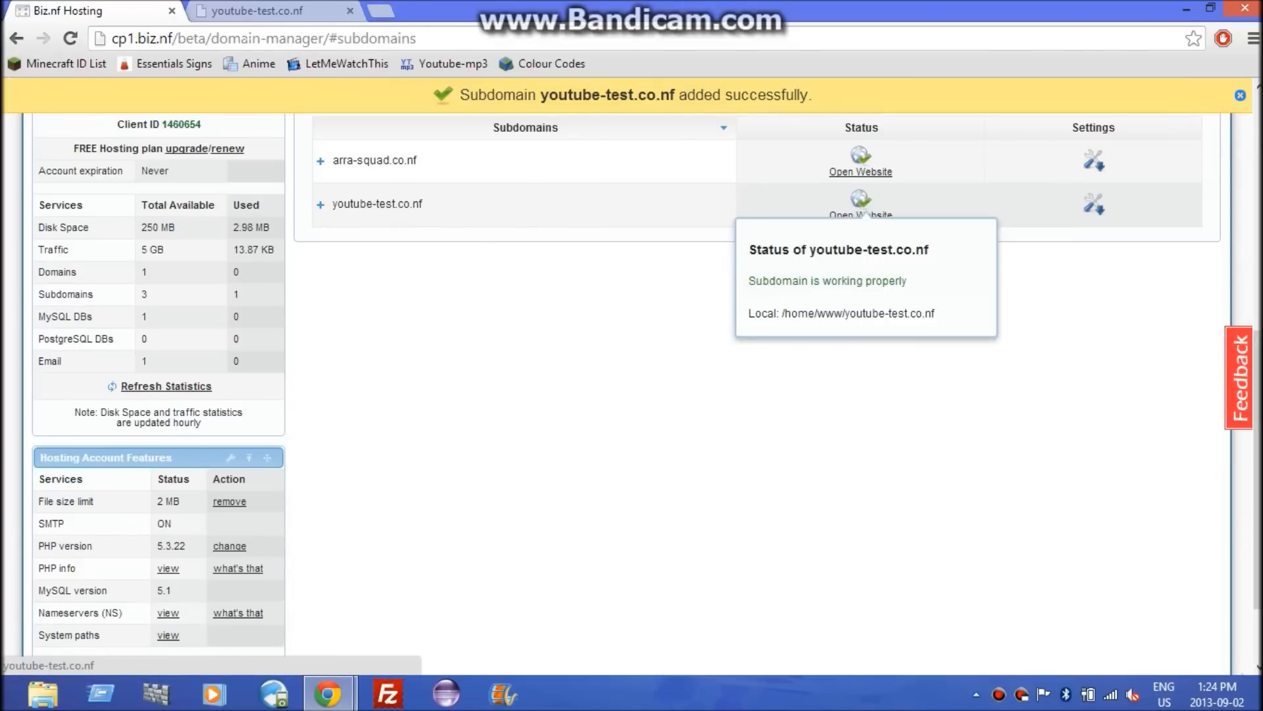
left_click(266, 11)
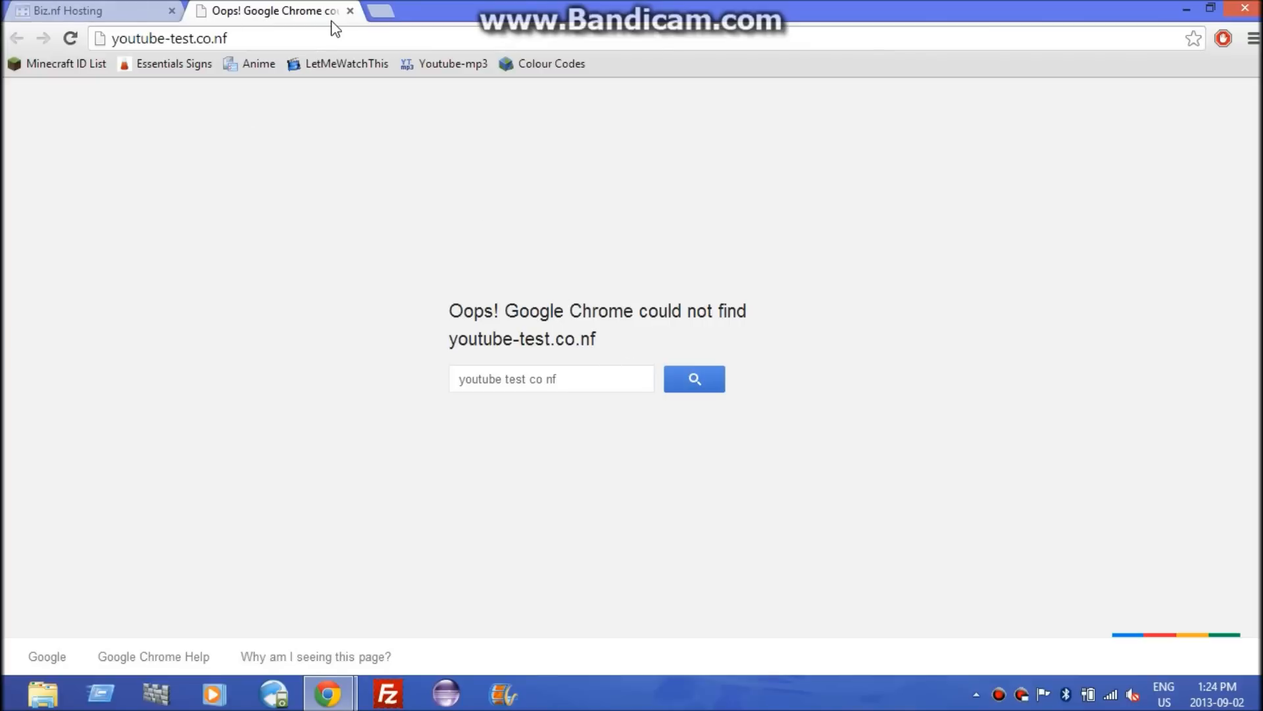
left_click(349, 11)
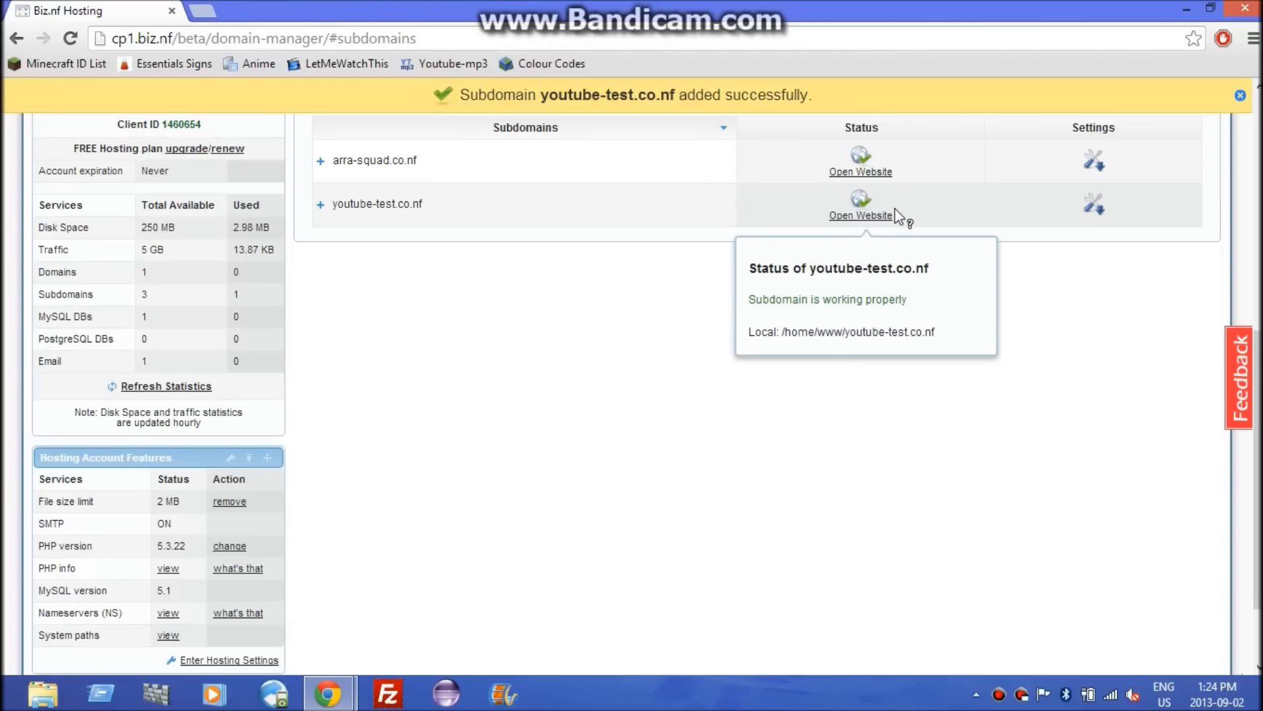
left_click(869, 215)
left_click(350, 10)
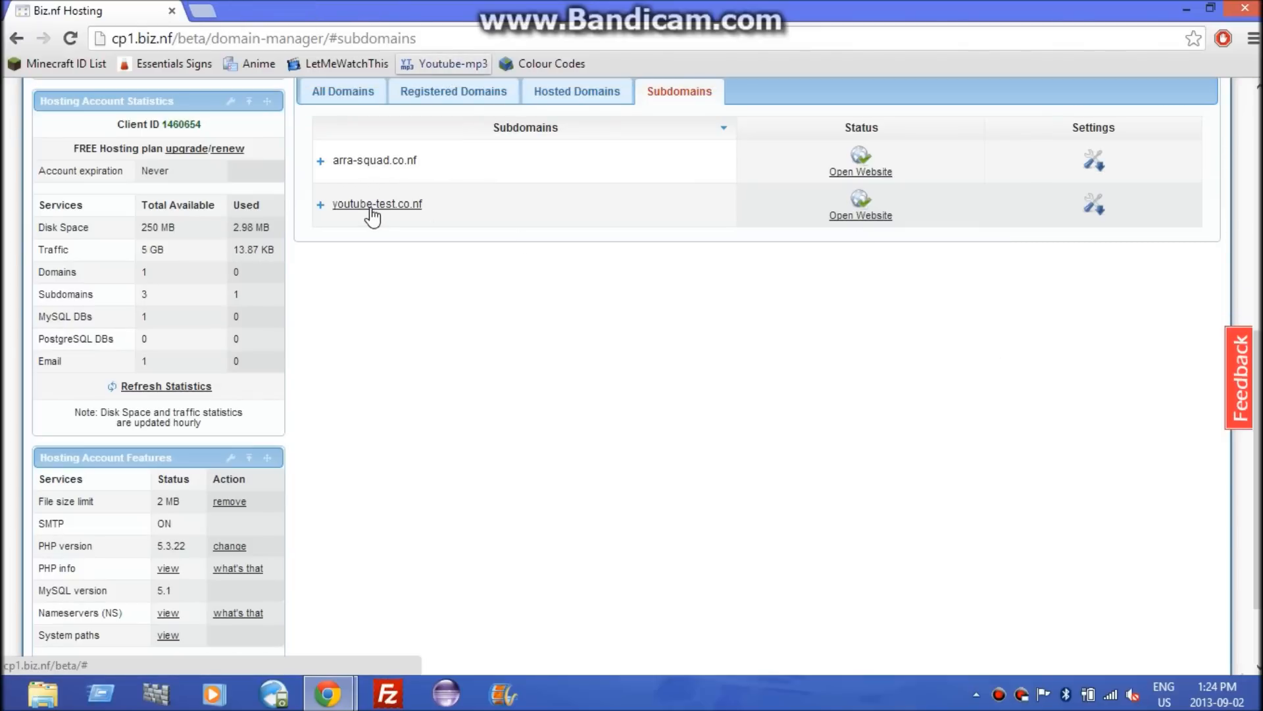
scroll(385, 262, "up", 6)
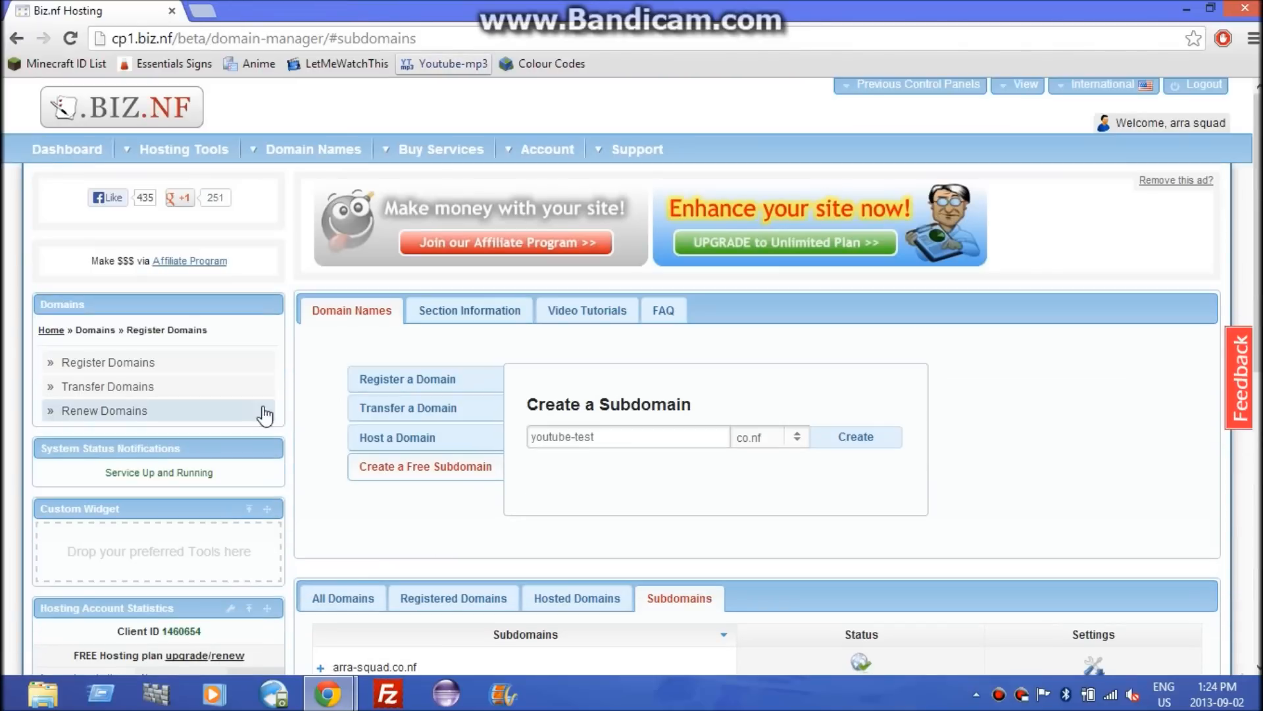
scroll(159, 371, "down", 2)
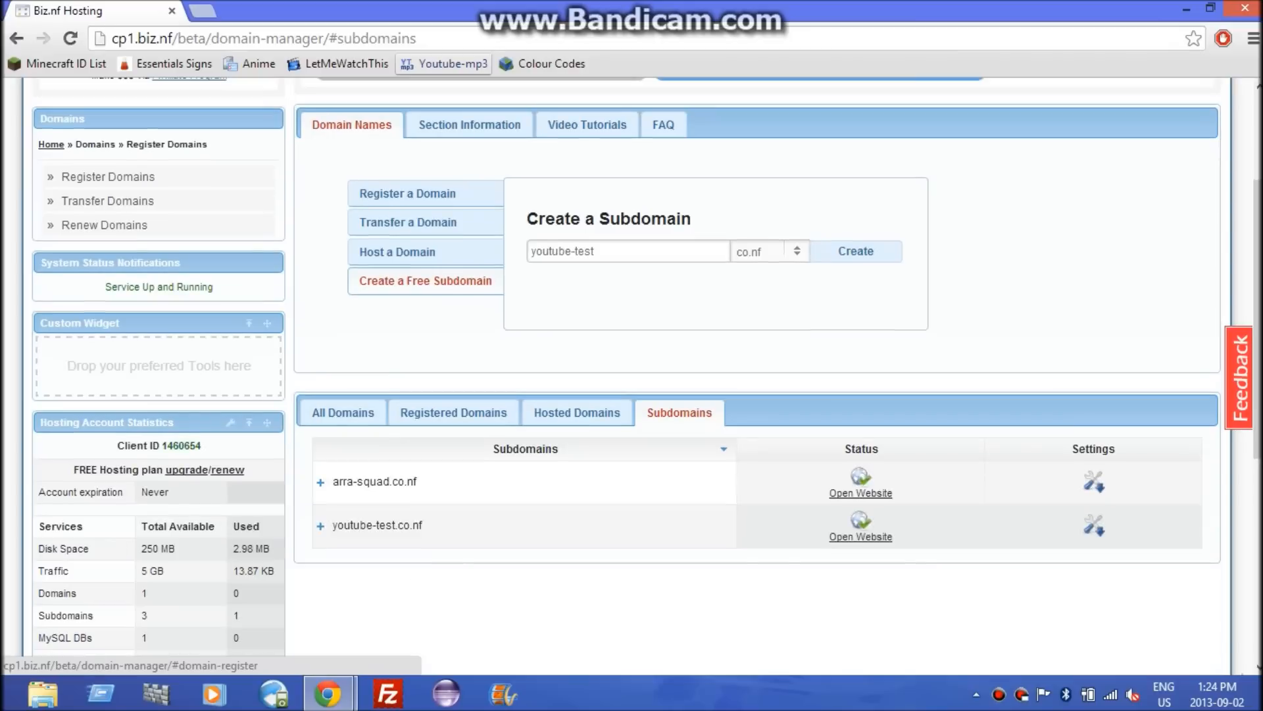
scroll(286, 188, "up", 3)
left_click(109, 116)
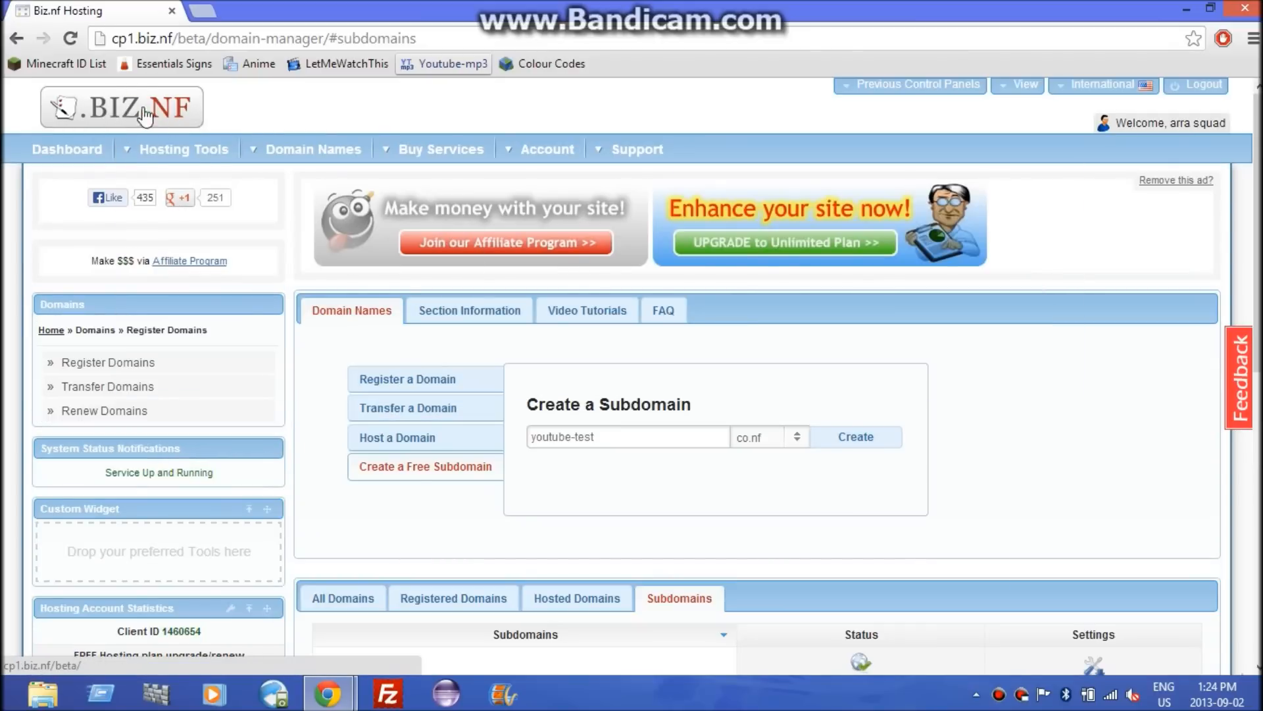
Return to the dashboard, view the FTP Manager accounts list, and start a new browser tab
left_click(139, 111)
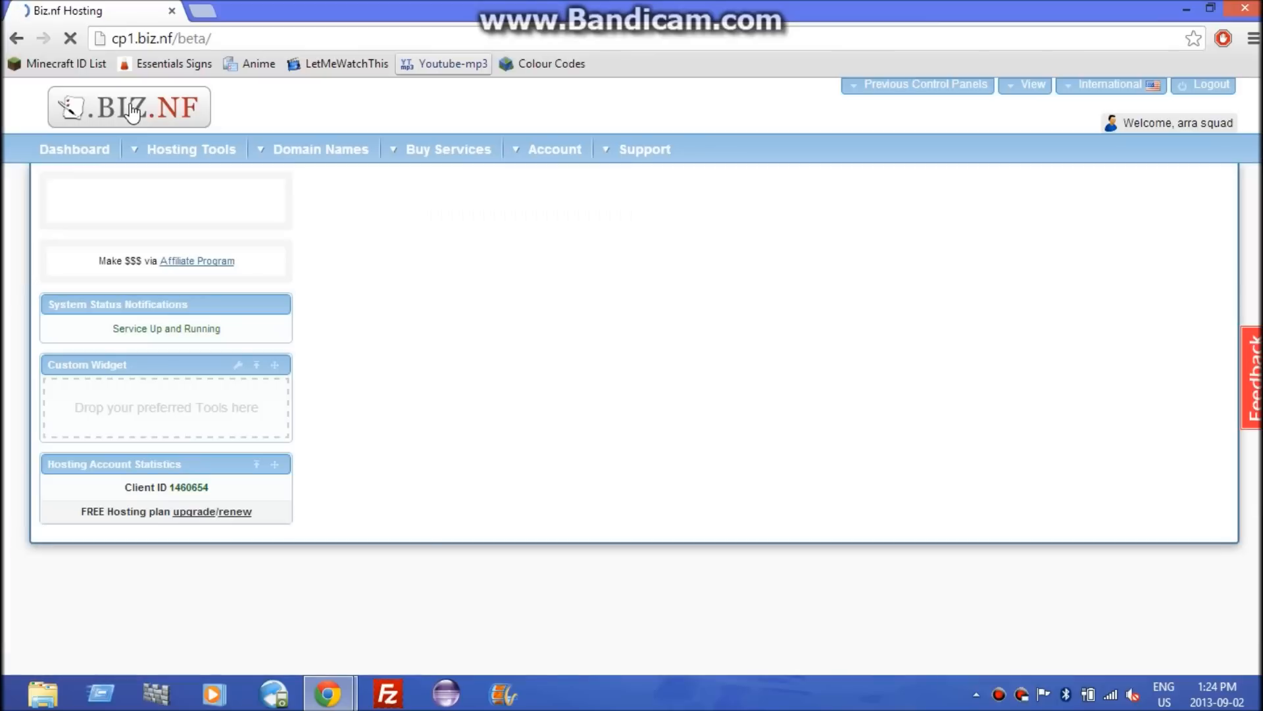
scroll(478, 340, "down", 3)
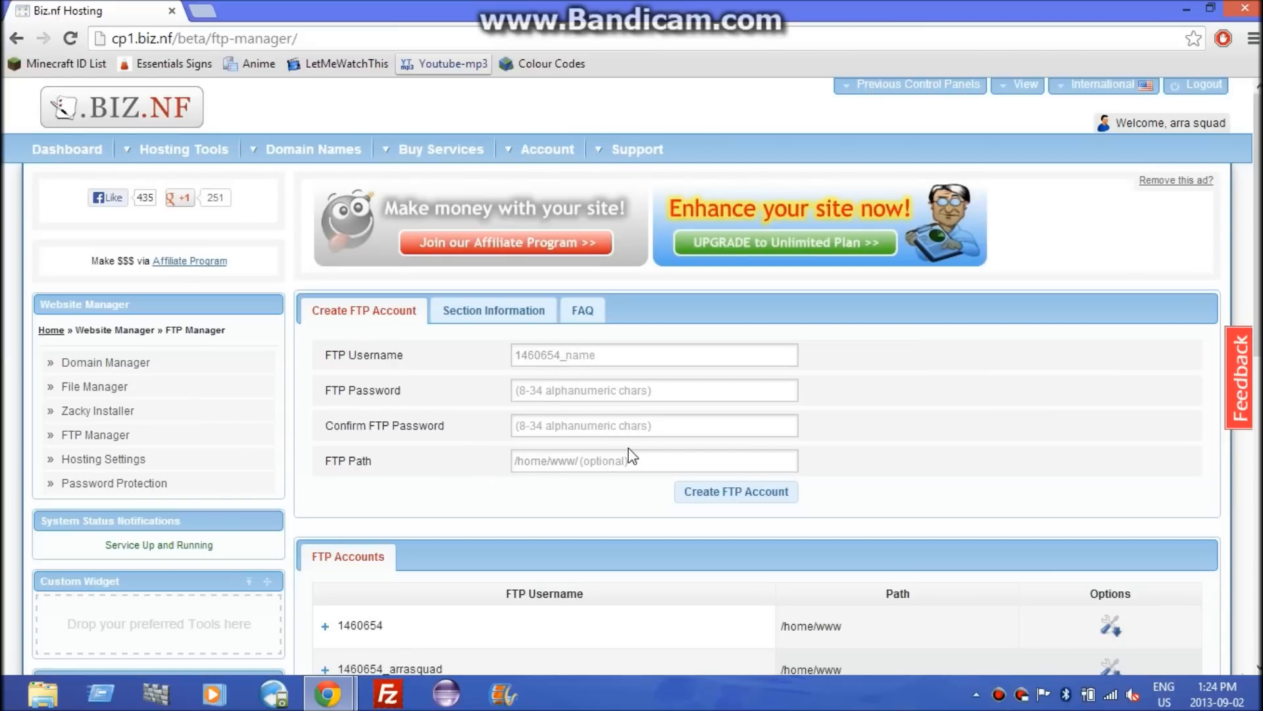
scroll(633, 456, "down", 1)
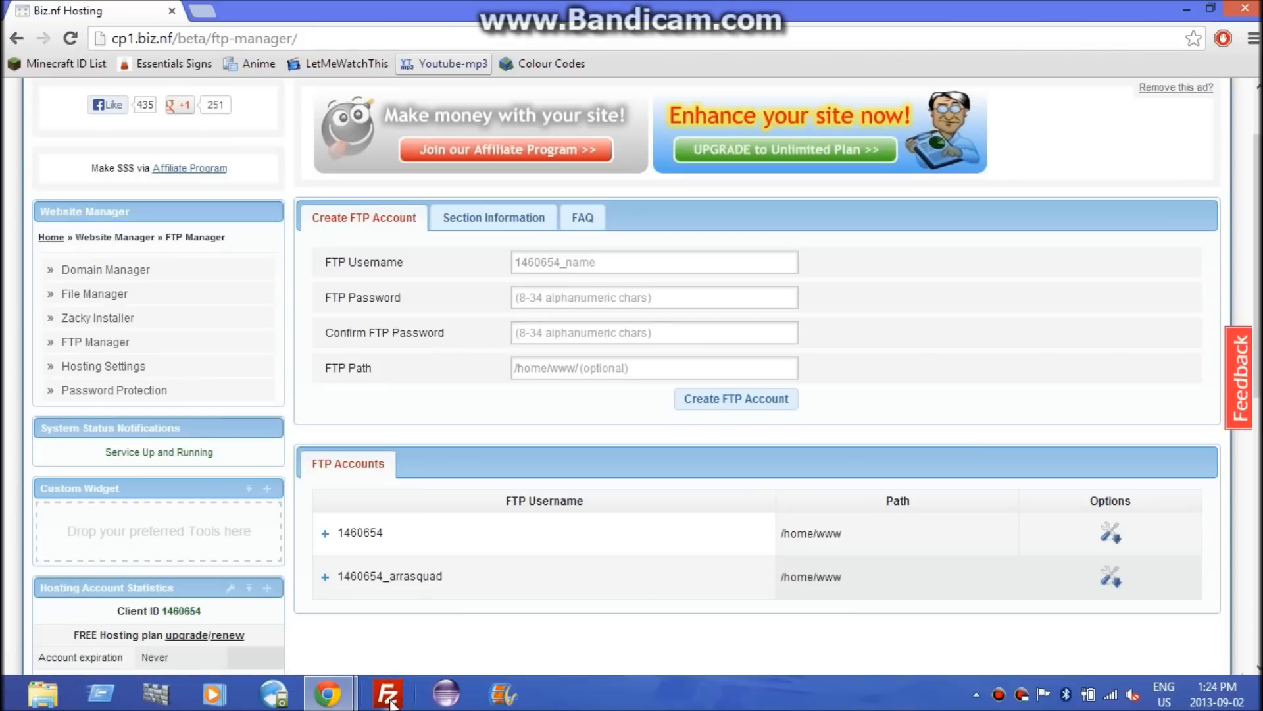
left_click(205, 12)
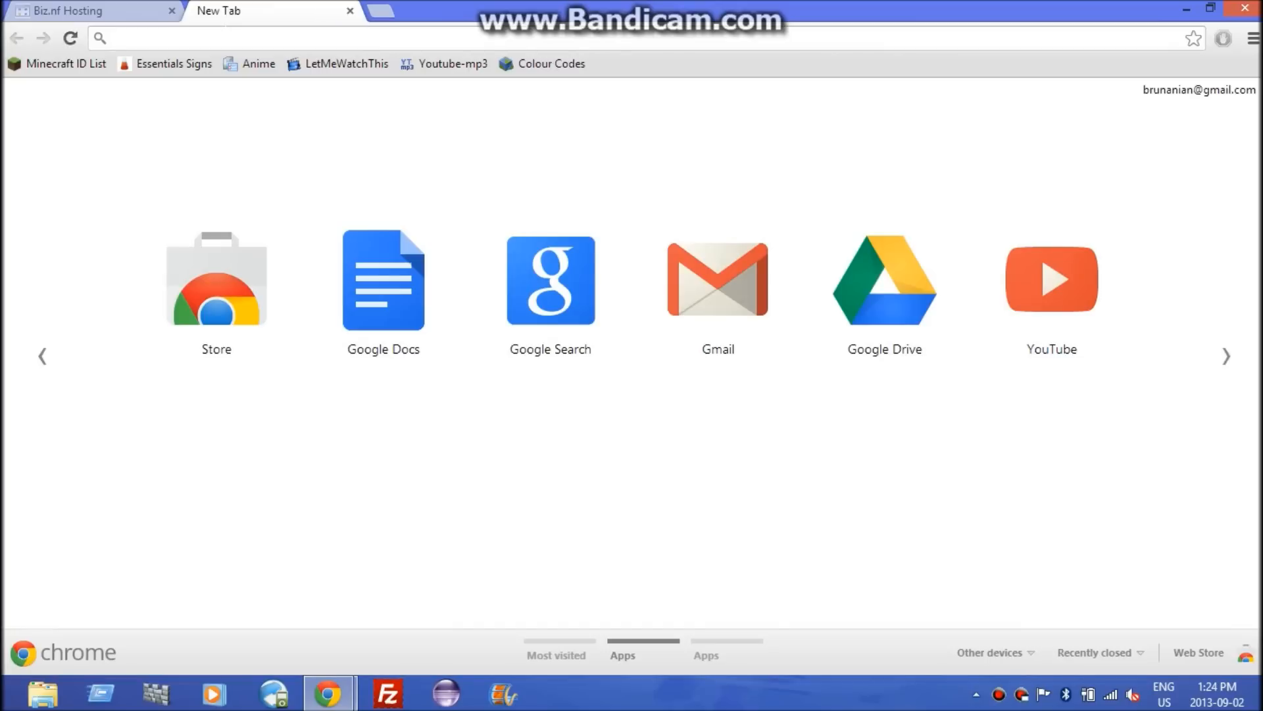
type("file")
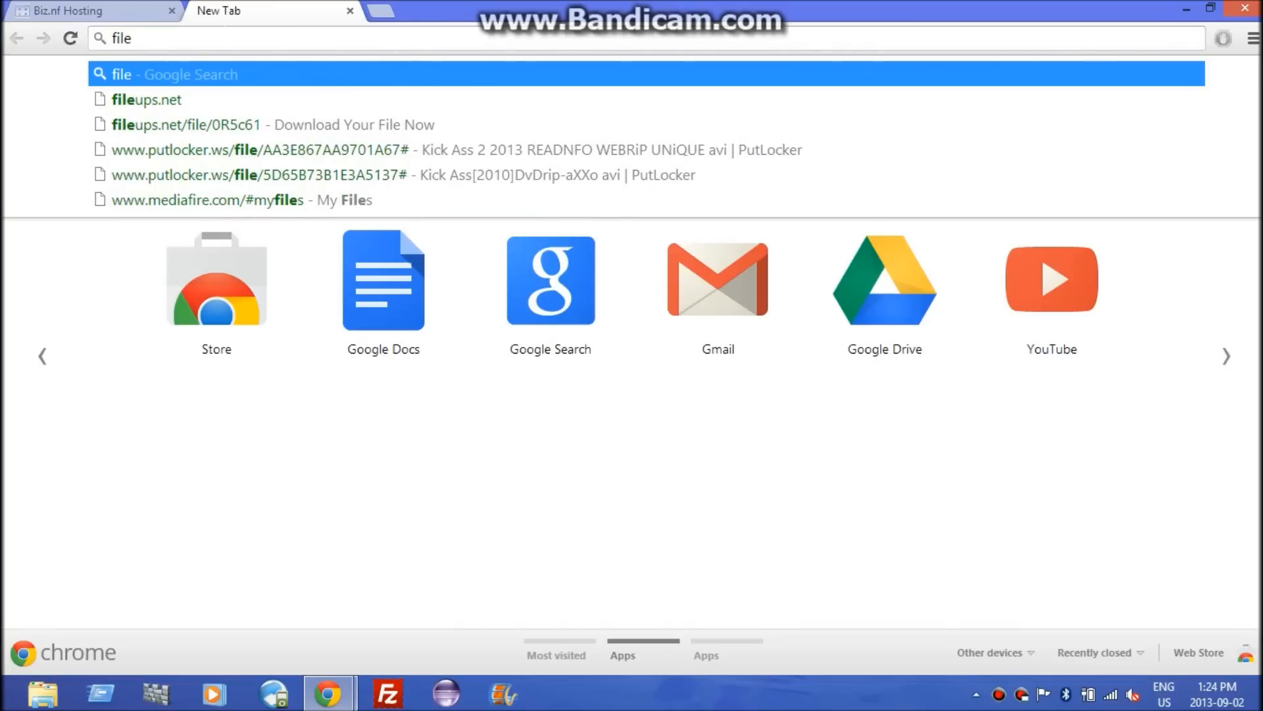
type("zilla")
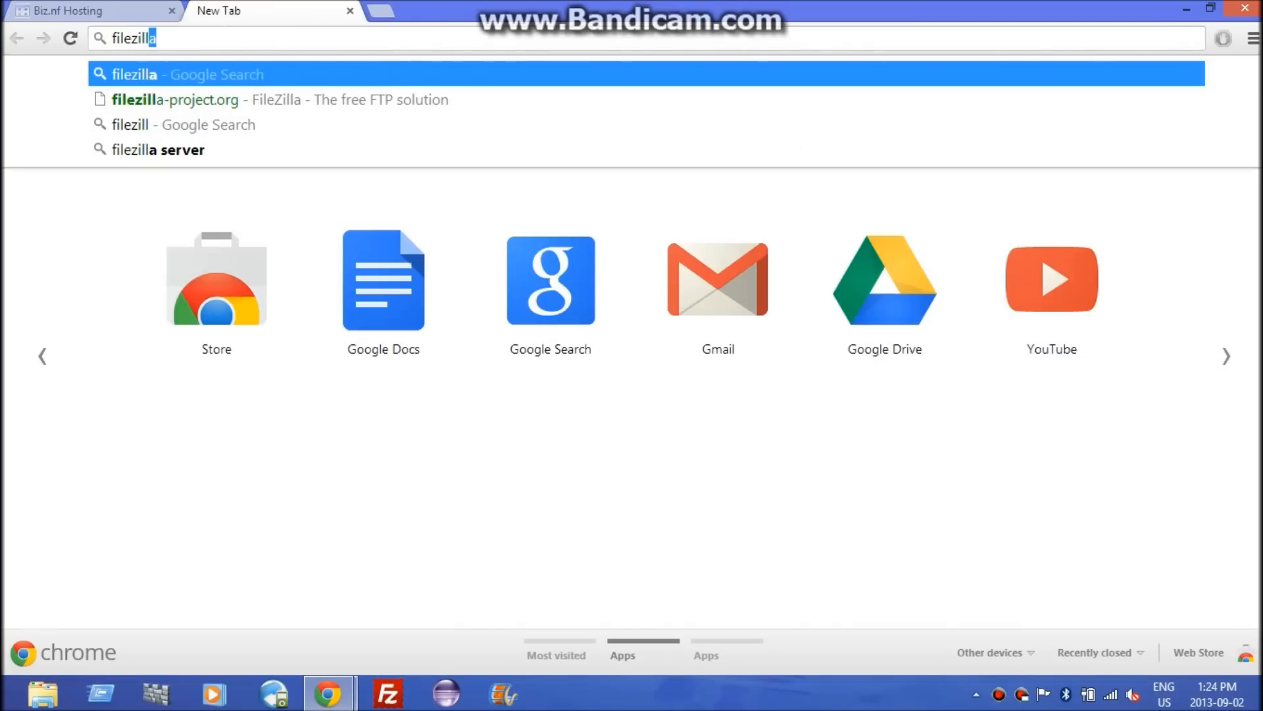
Reach the FileZilla Client download page on filezilla-project.org, then close Chrome
key("Down")
key("Return")
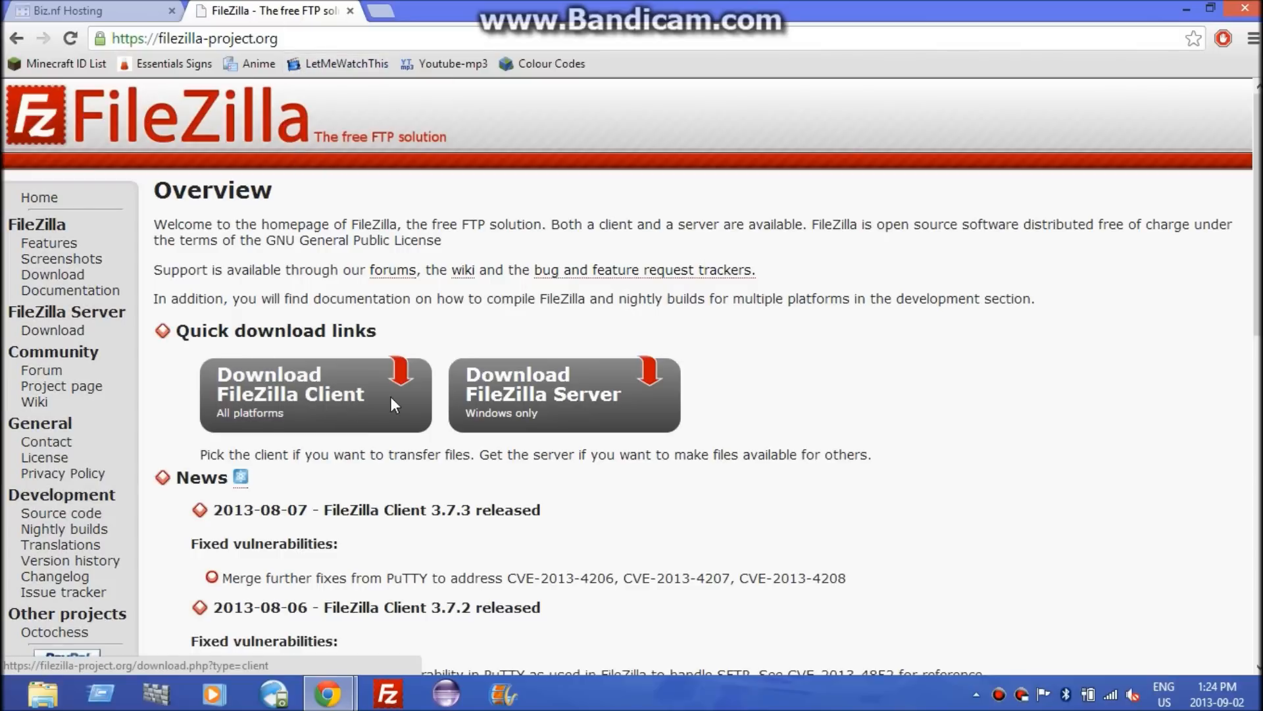
left_click(316, 393)
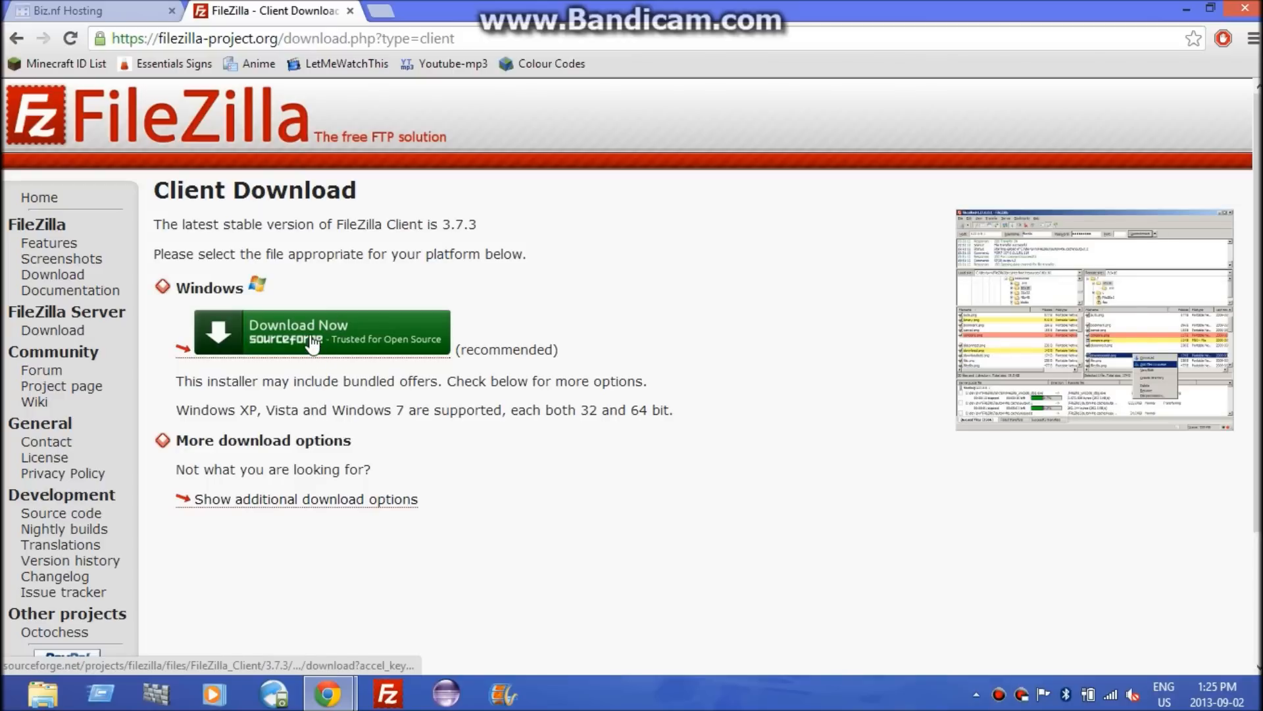
left_click(1246, 8)
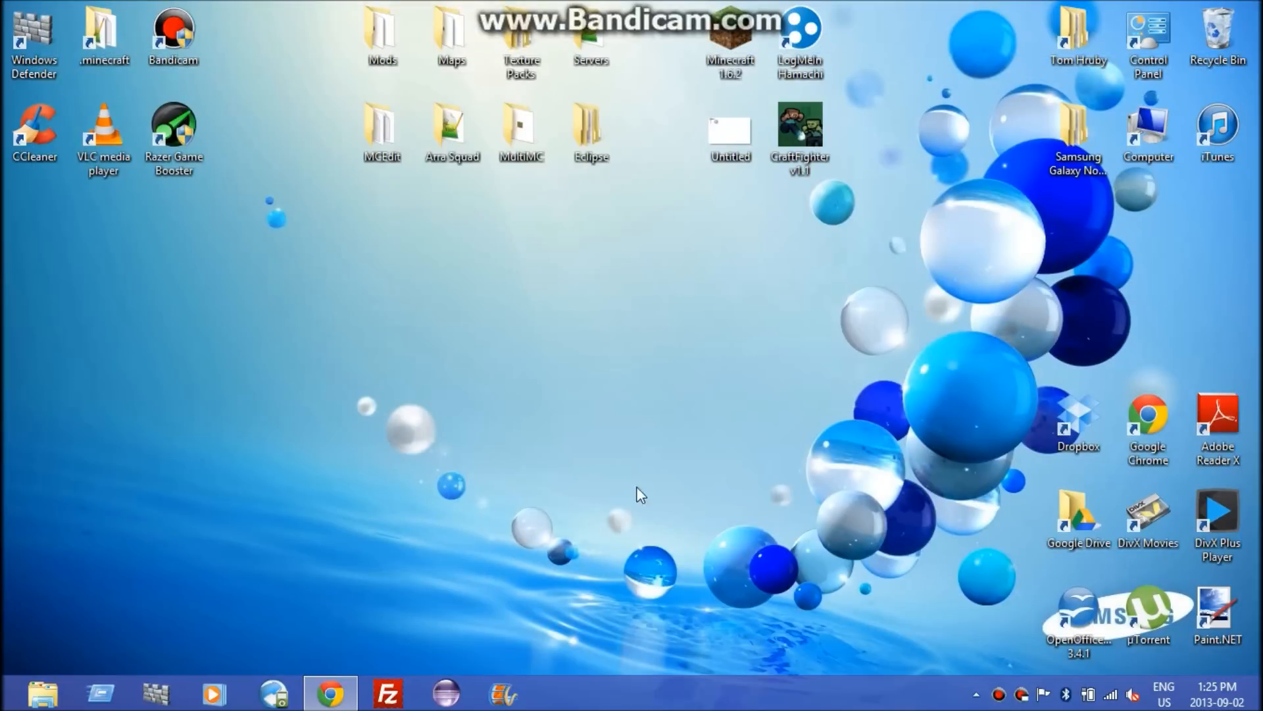
Bring up FileZilla from the taskbar and maximise its window
left_click(389, 695)
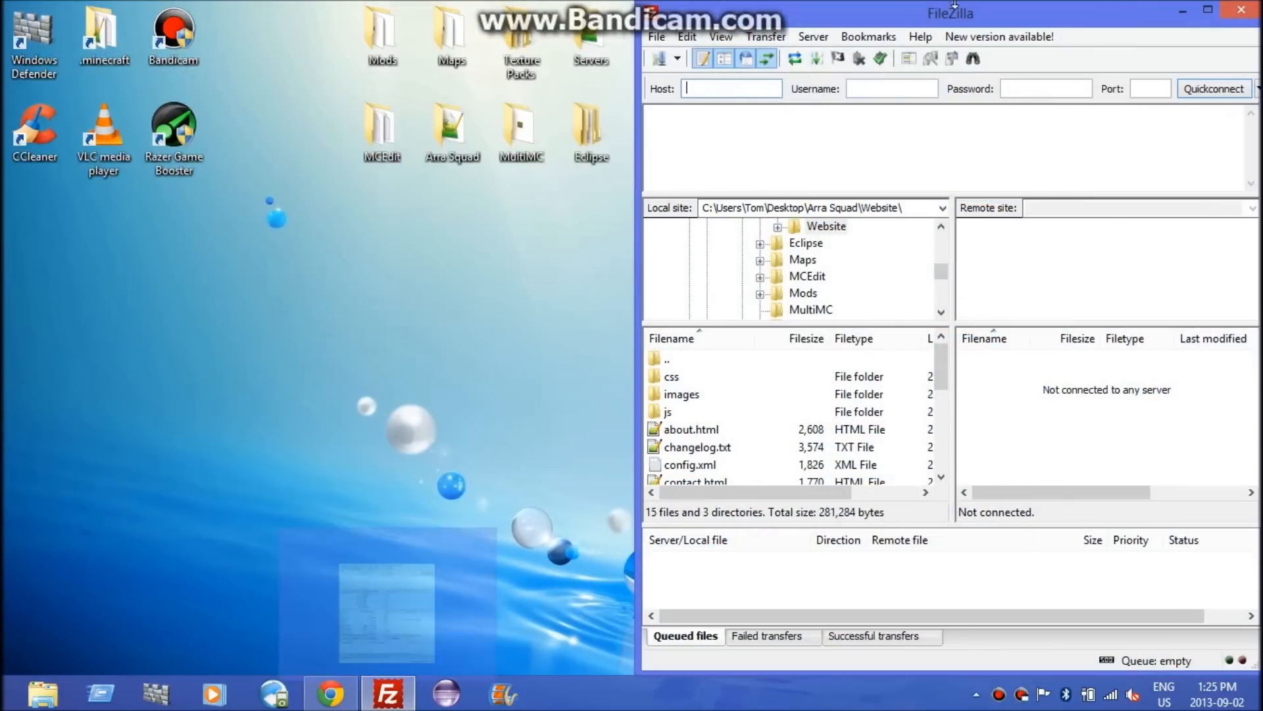
left_click_drag(983, 24, 740, 3)
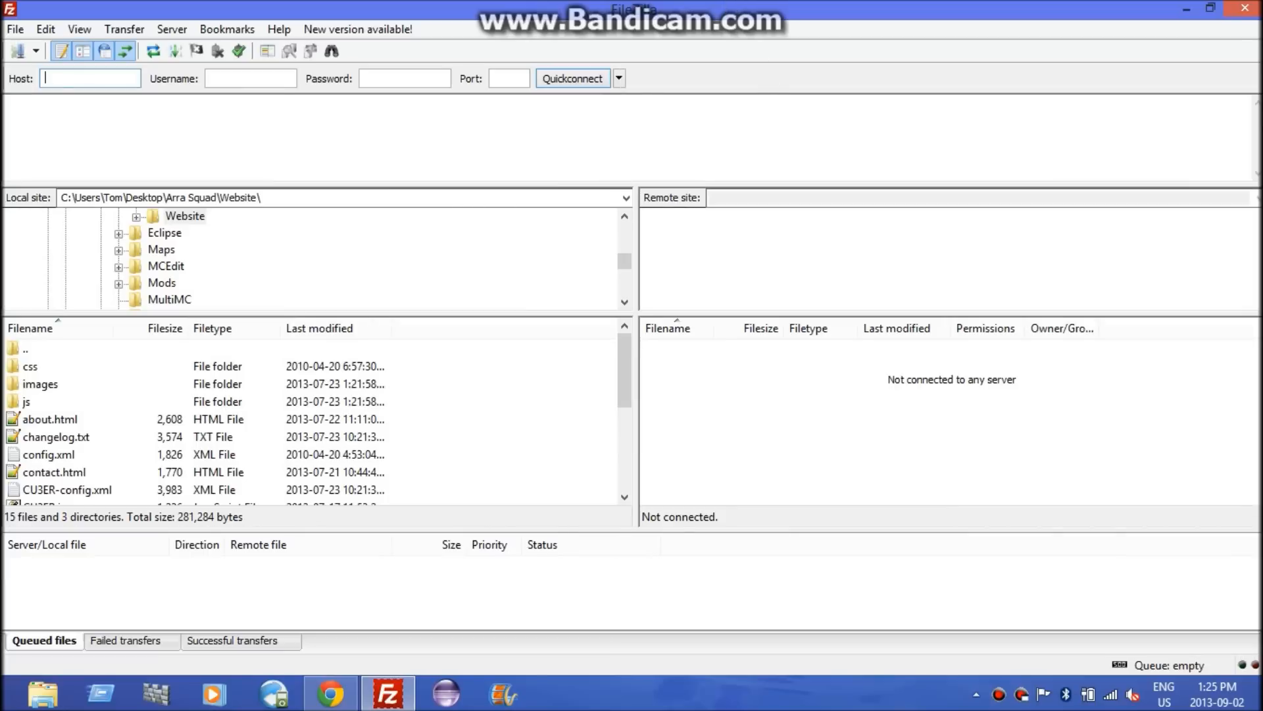
left_click(14, 28)
Add a new Site Manager entry with host youtube-test.co.nf
left_click(60, 46)
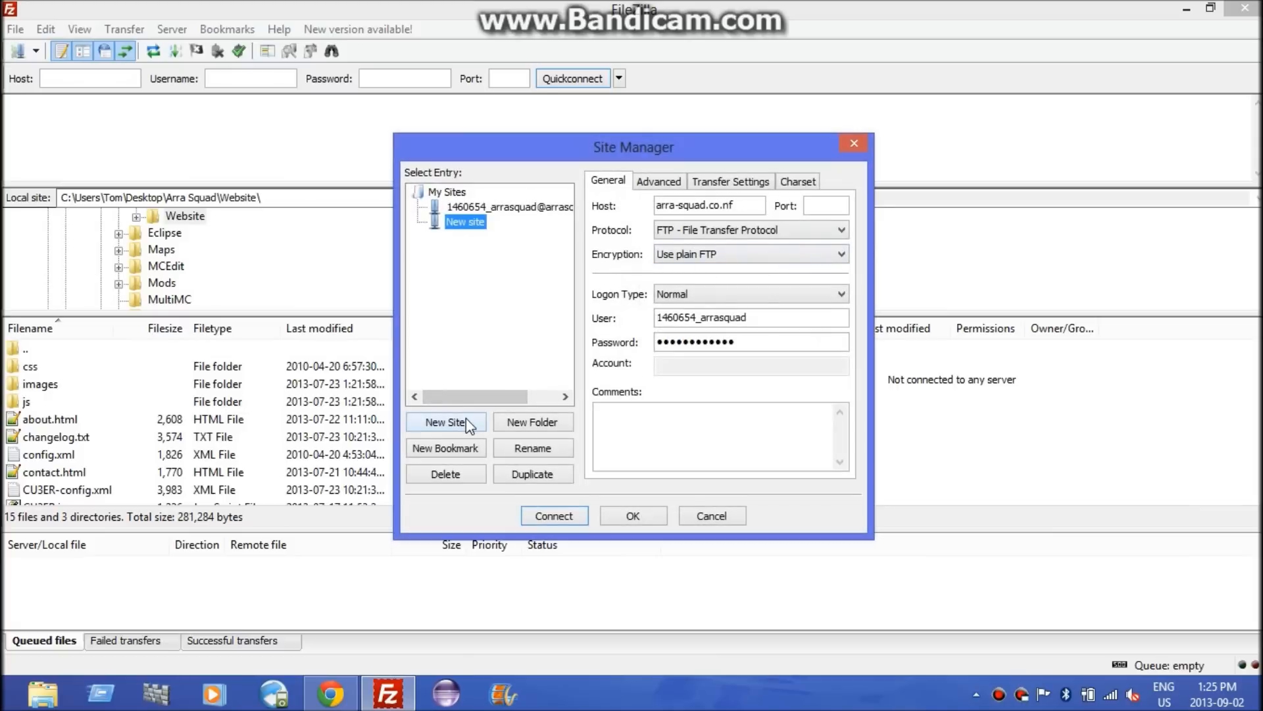
left_click(445, 422)
left_click(709, 205)
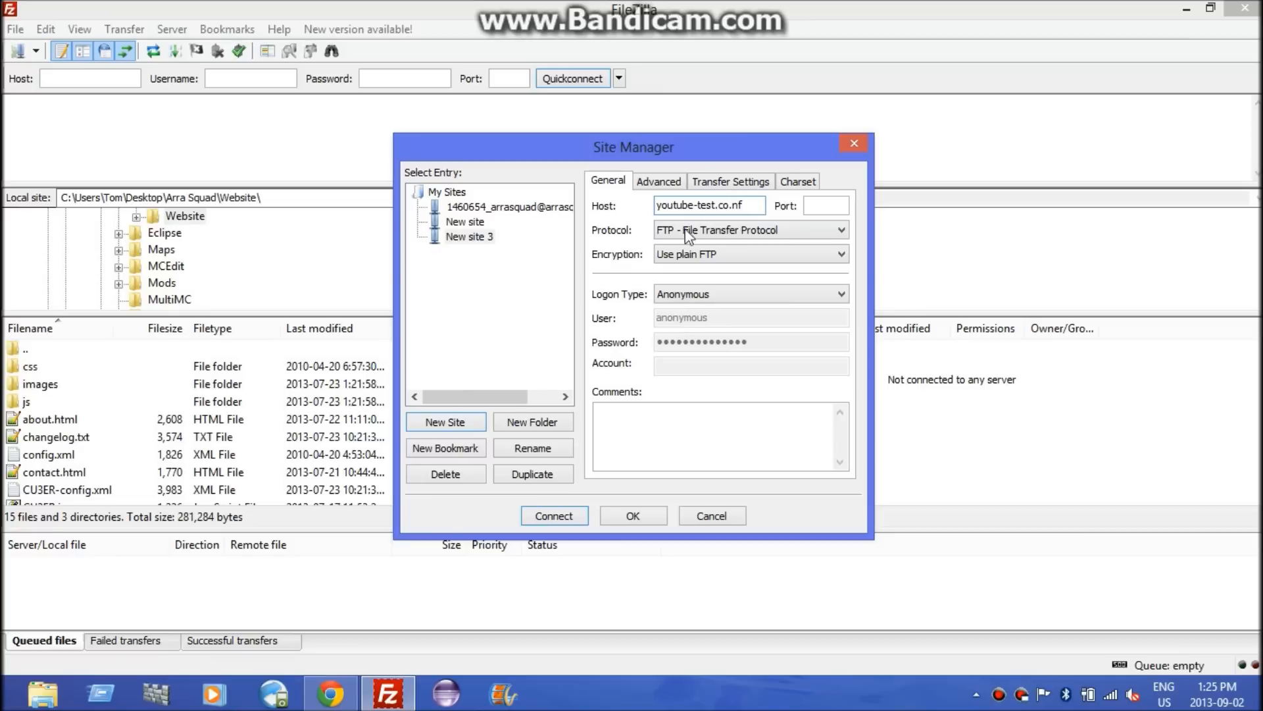
Set logon type Normal, enter the FTP username and password, and save the entry
left_click(703, 295)
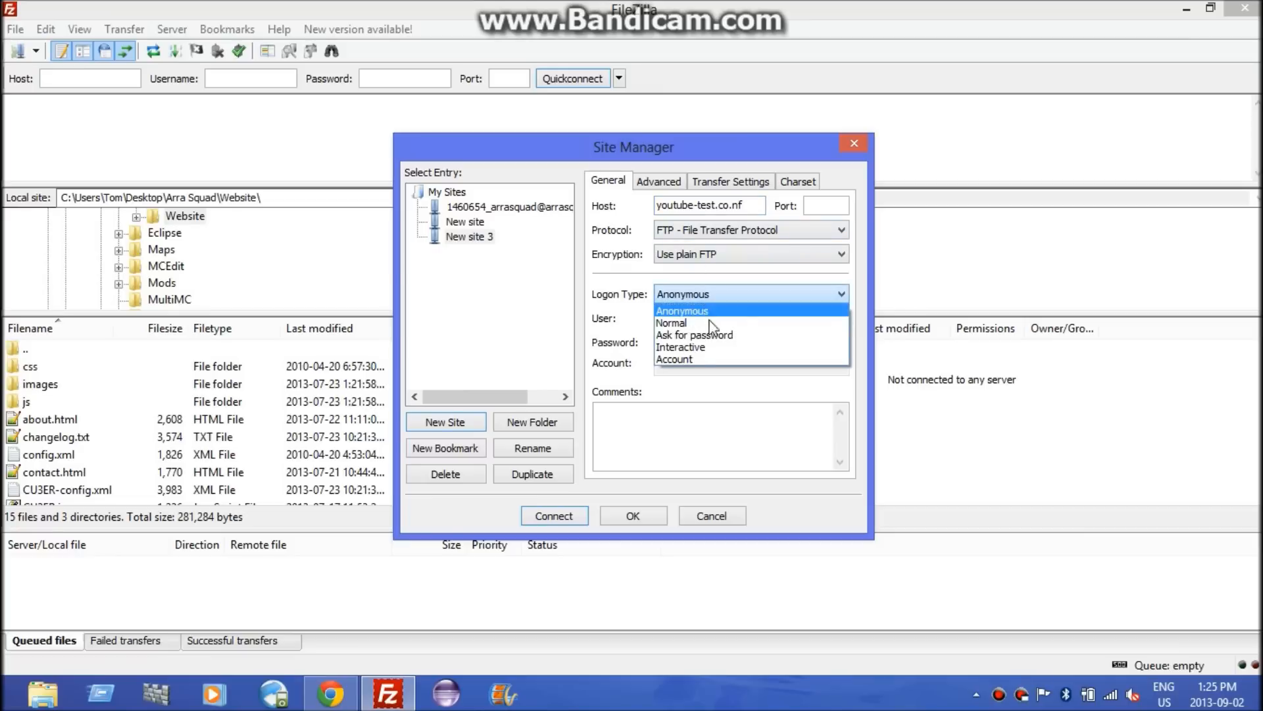
left_click(702, 320)
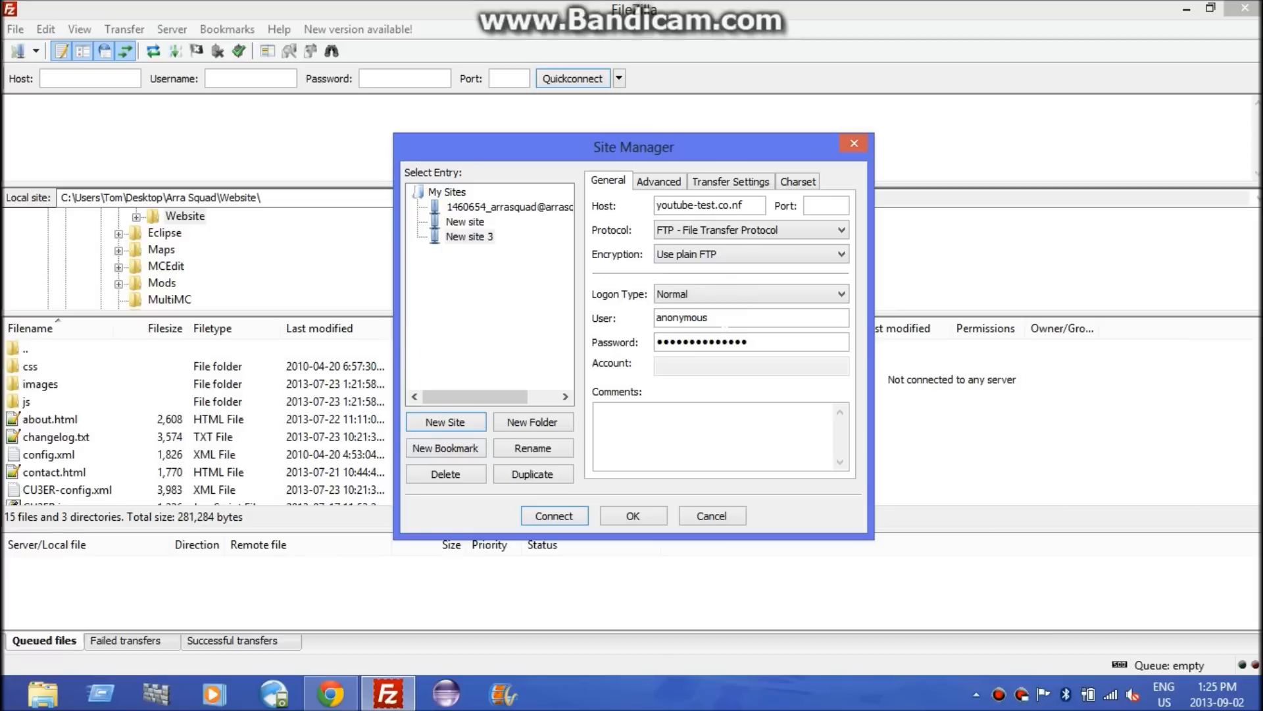
double_click(692, 317)
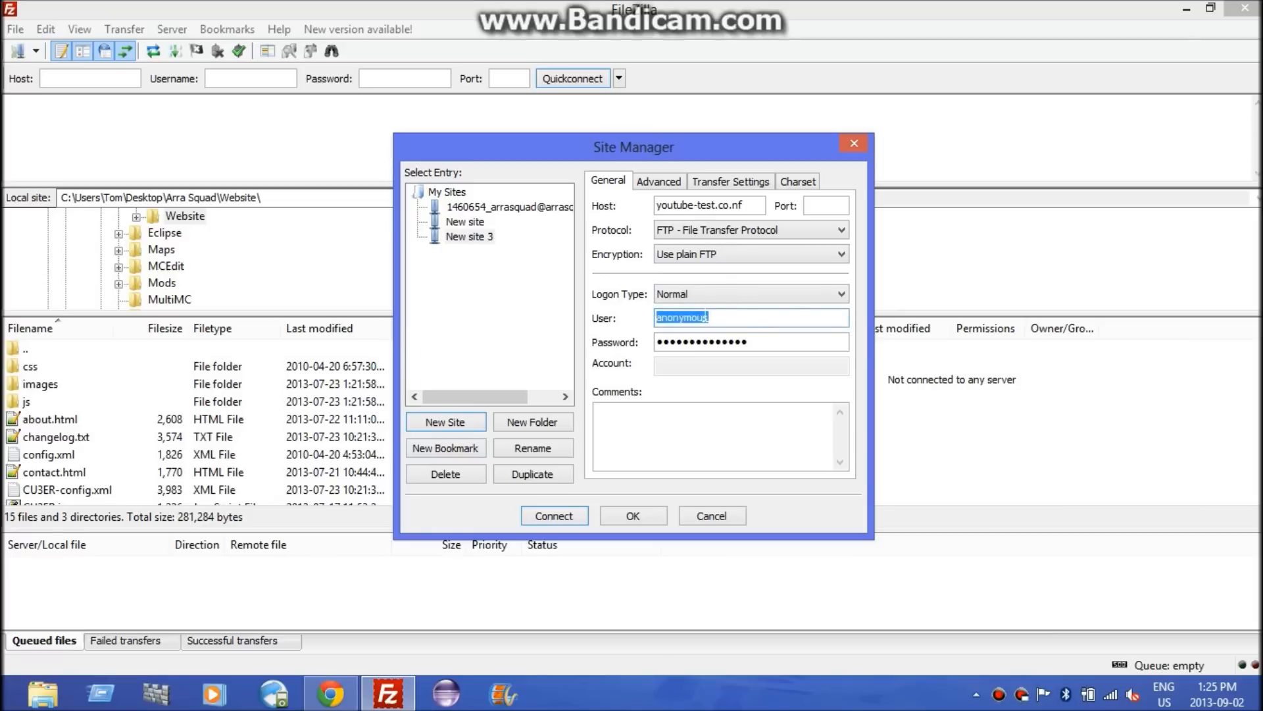
type("1460654_arrasquad")
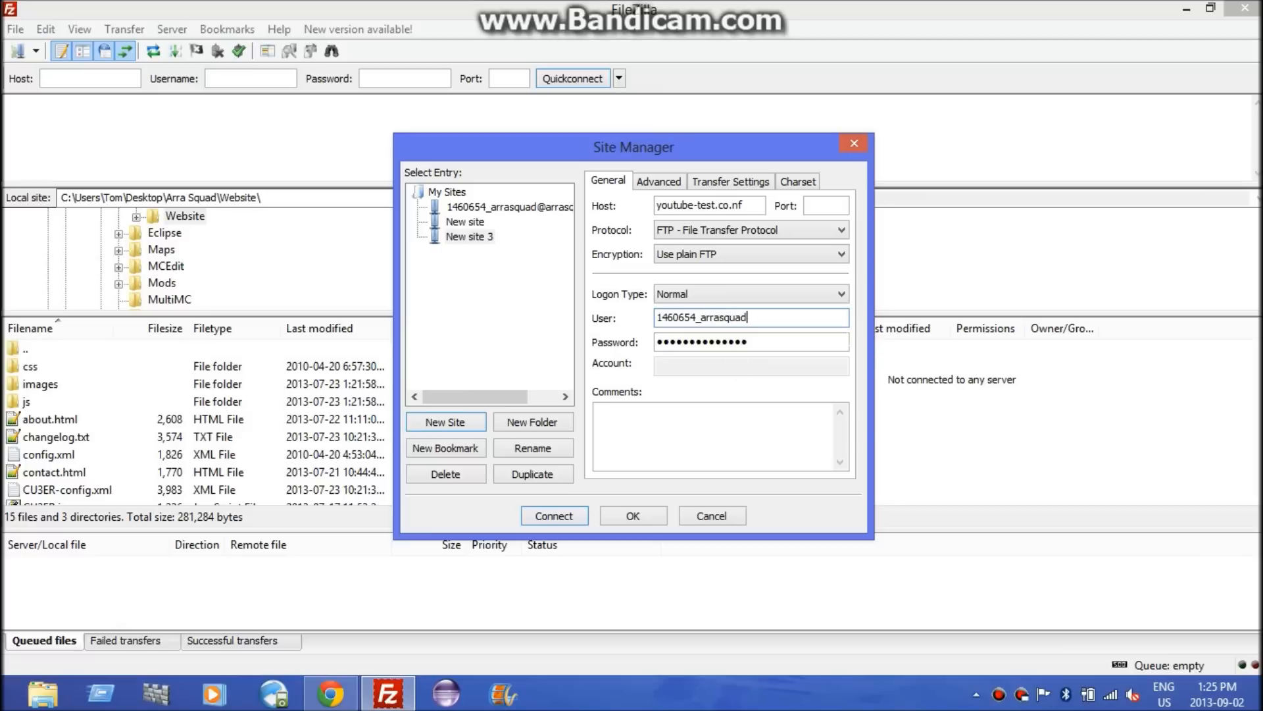
key("Tab")
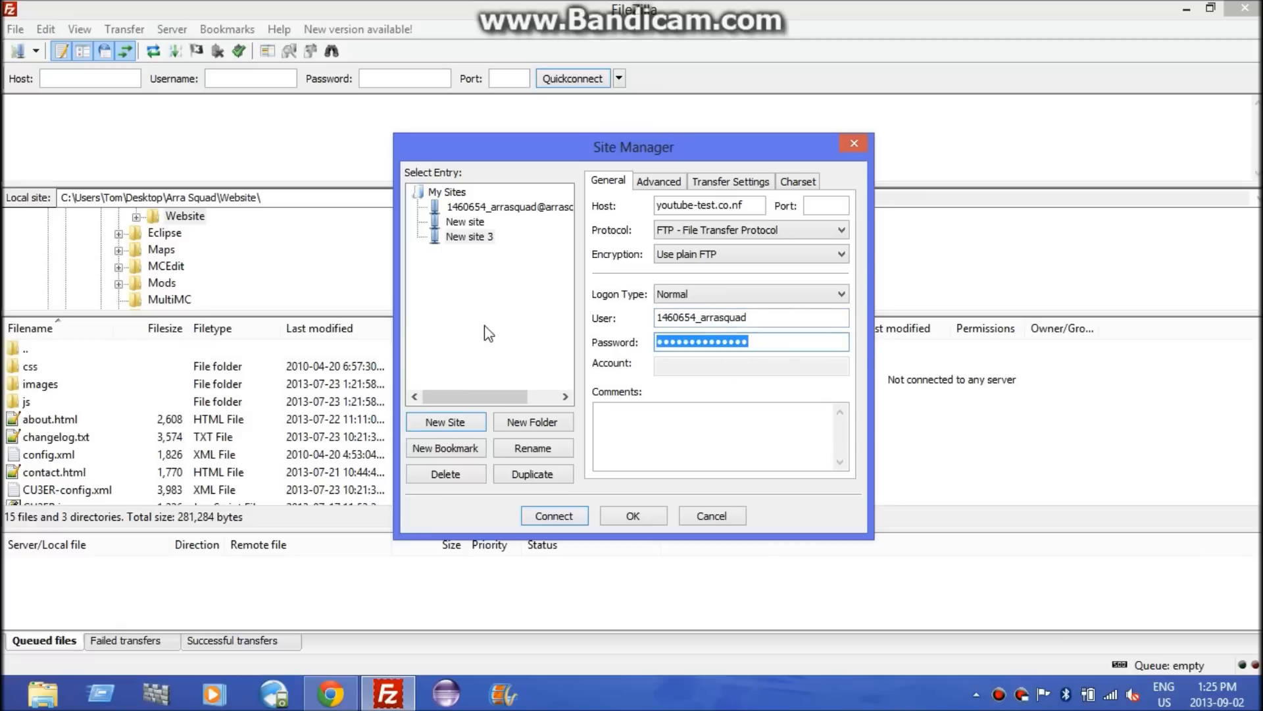
type("••")
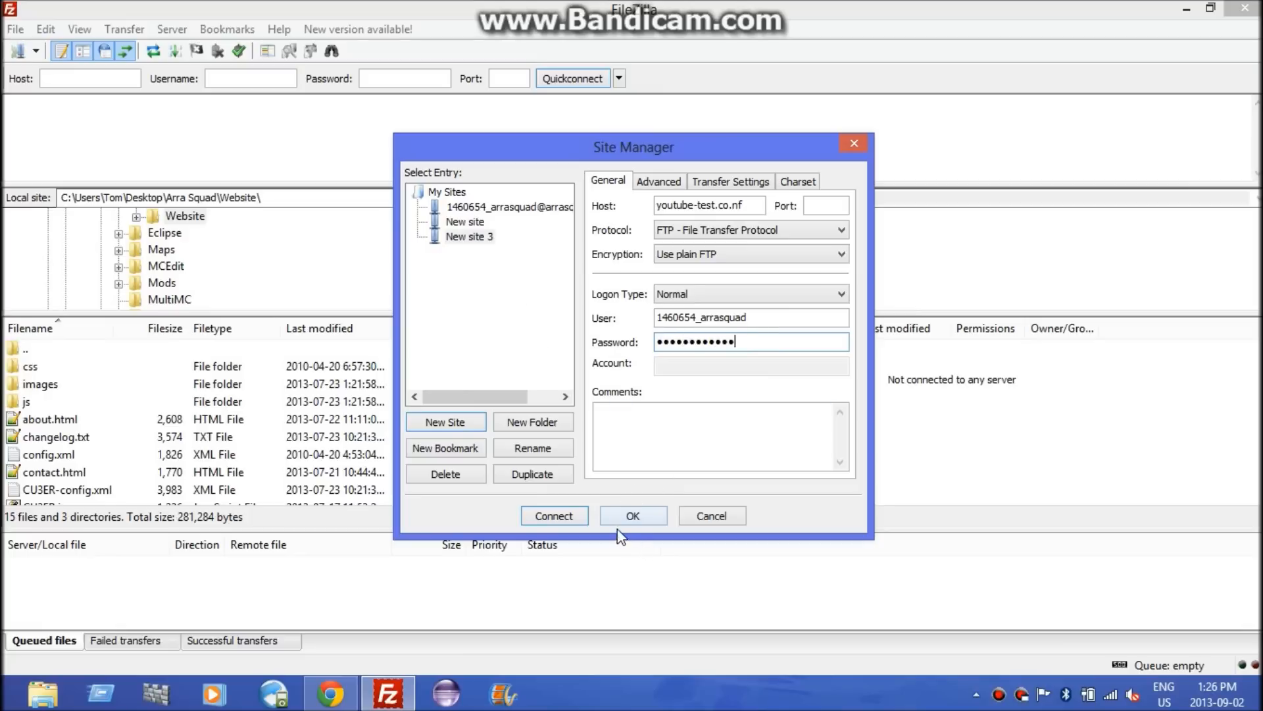
left_click(631, 511)
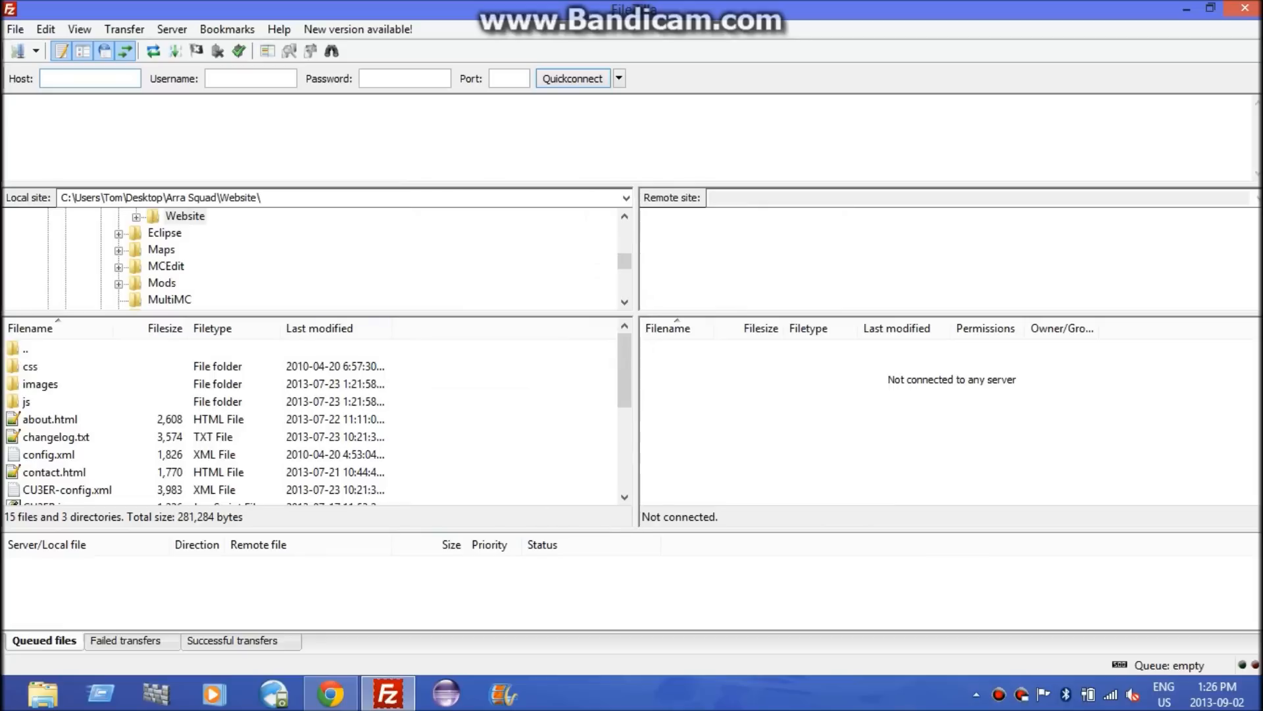
Connect to the saved youtube-test.co.nf site, which fails with a could-not-connect error
left_click(15, 29)
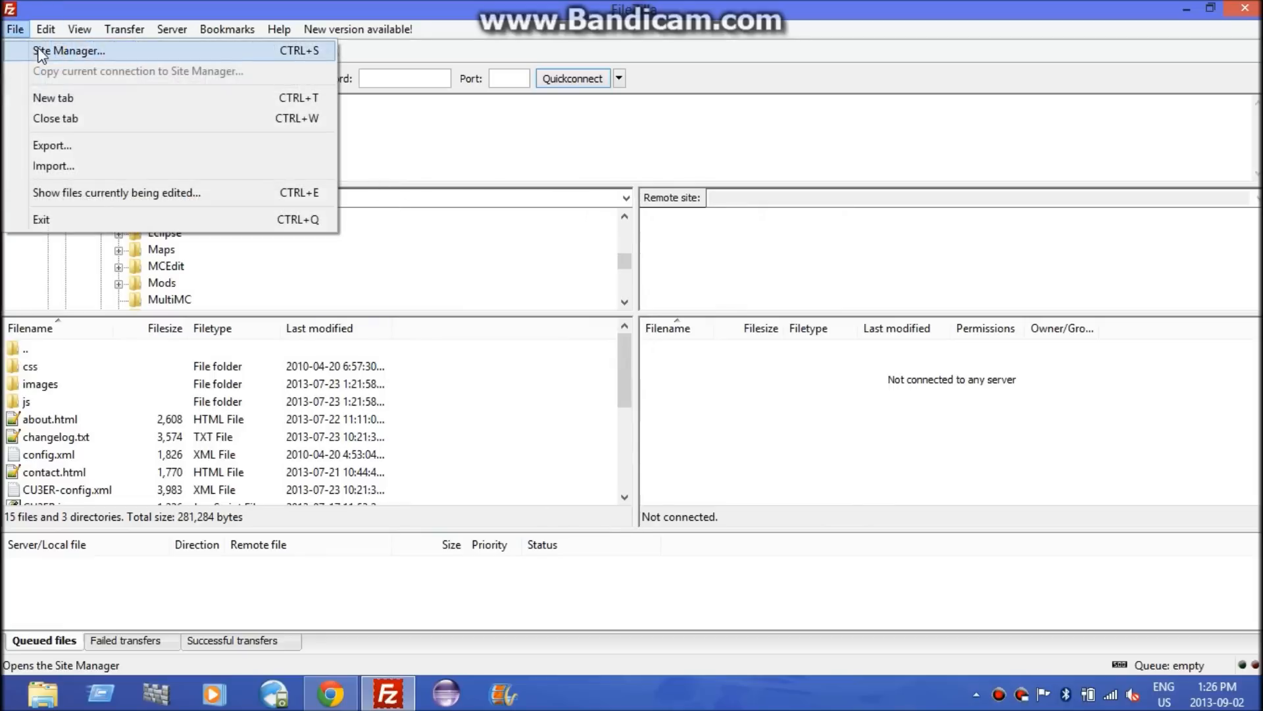
left_click(41, 54)
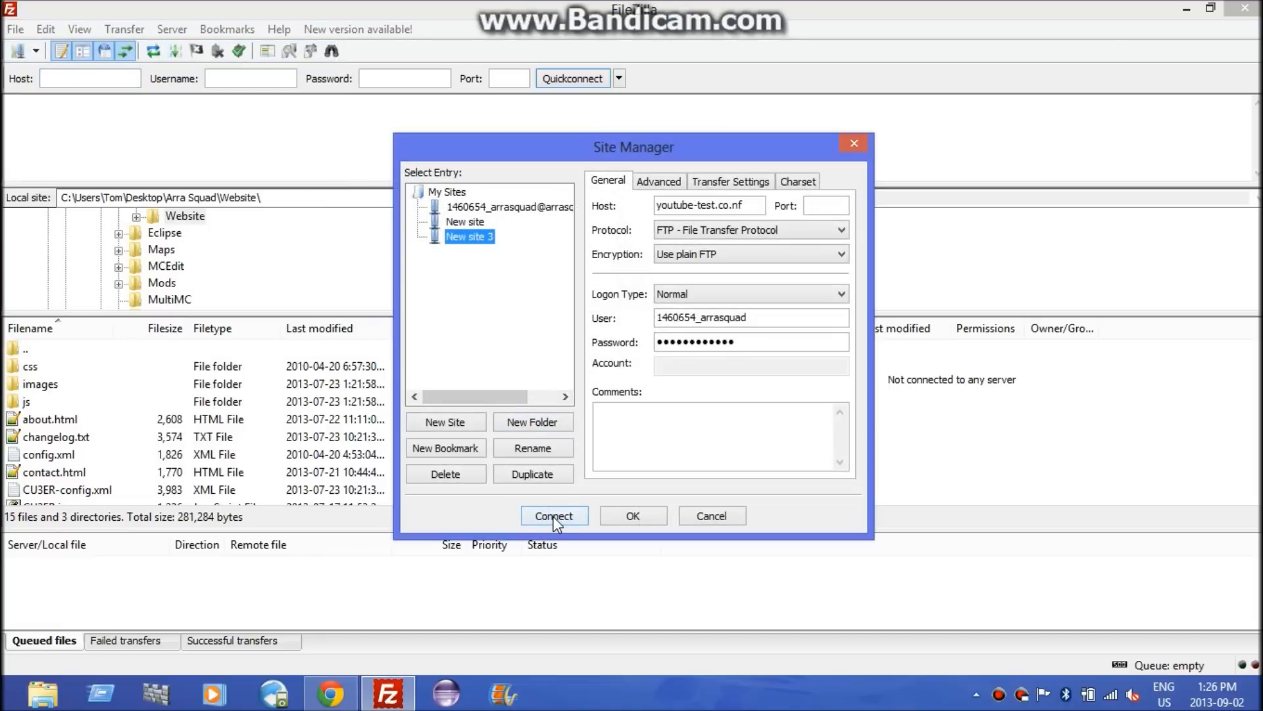
left_click(554, 516)
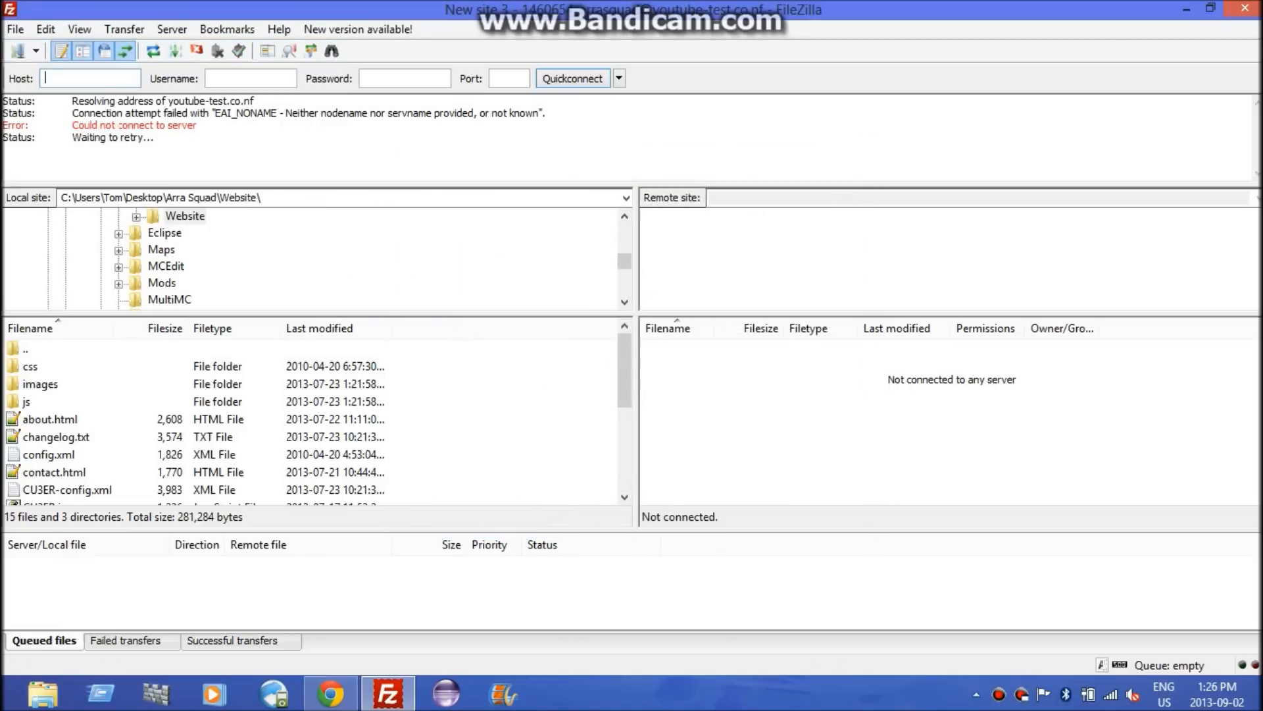
Bring the Site Manager back up to review the saved site's settings
left_click(16, 30)
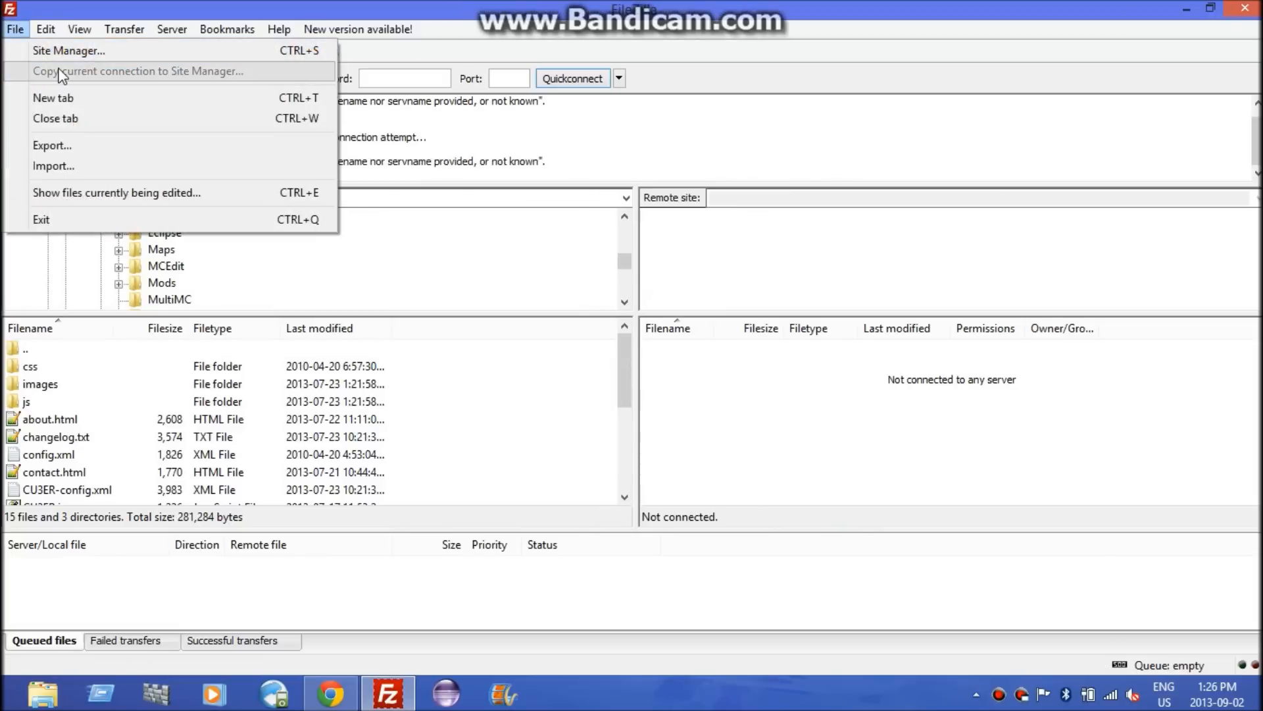
left_click(69, 52)
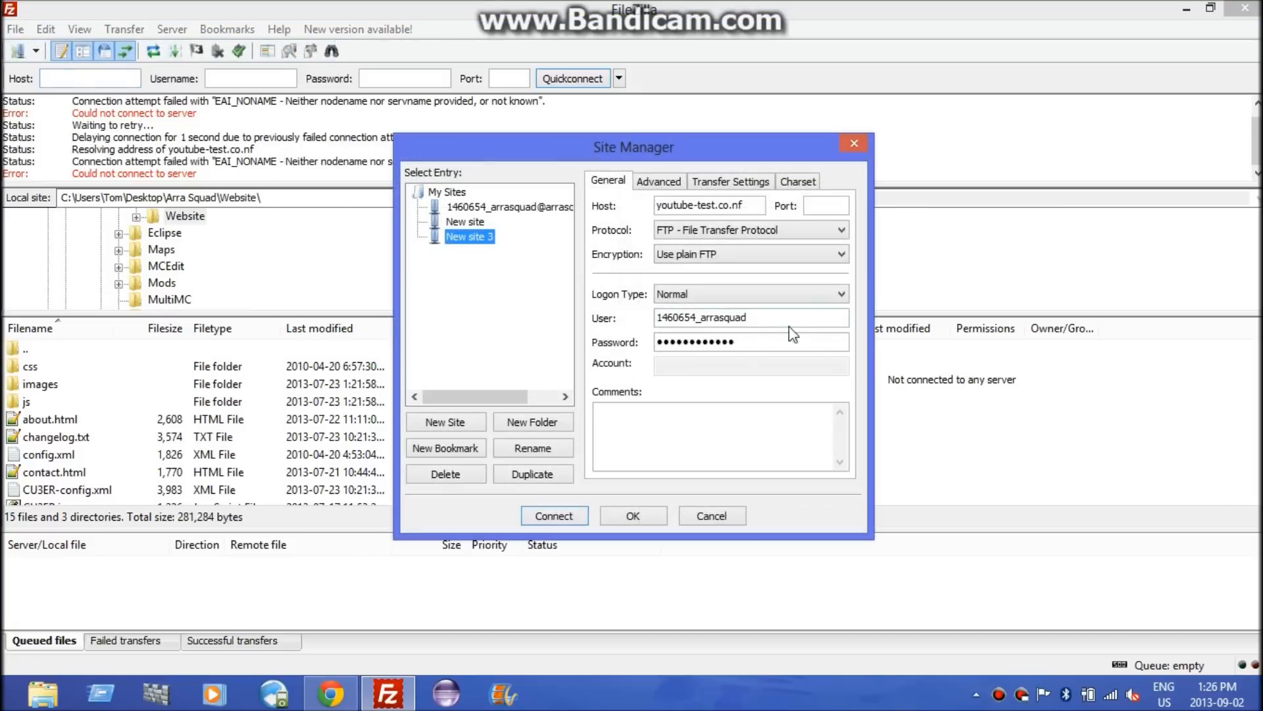
left_click_drag(624, 154, 622, 175)
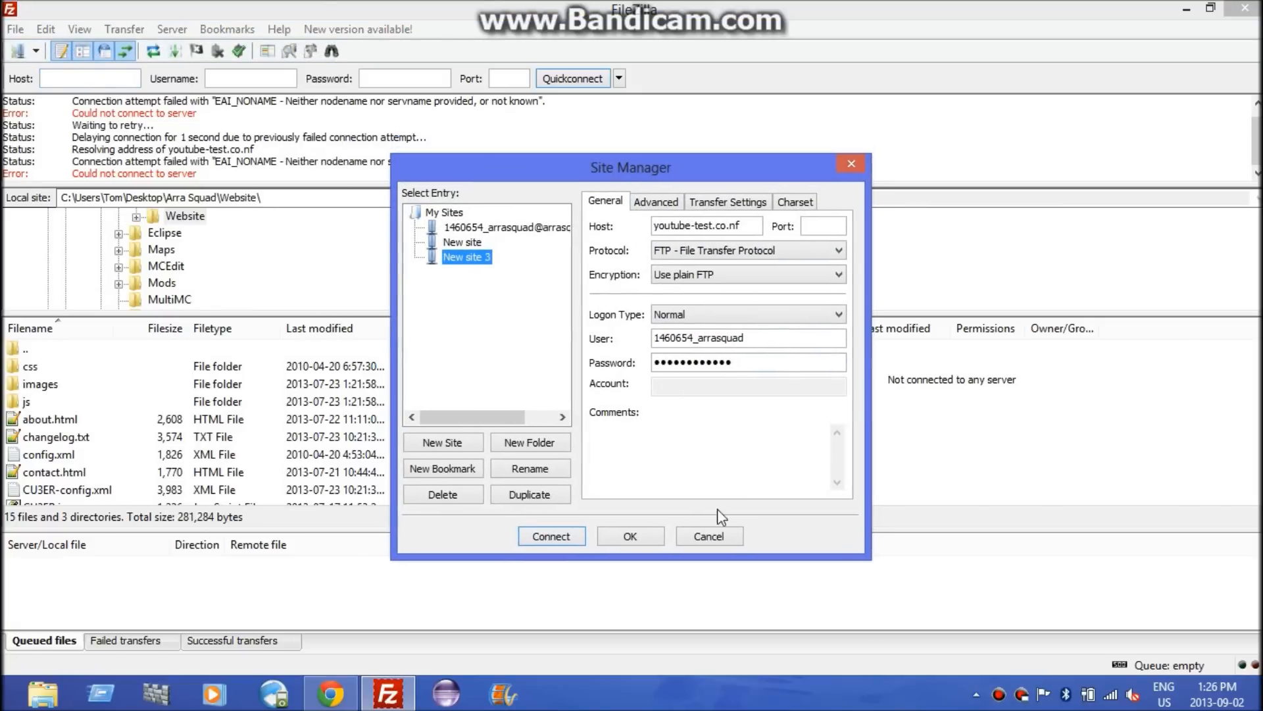